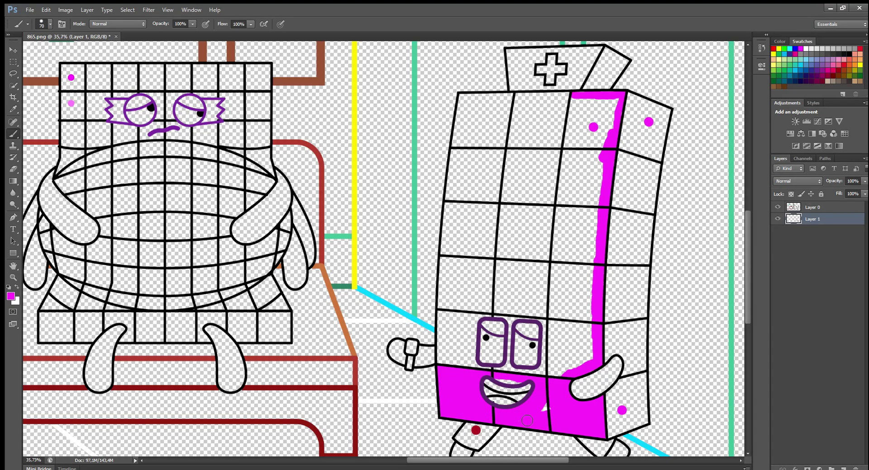
Step: Paint the right column of the tall nurse block's front face magenta on Layer 1
{"action": "mouse_move", "coordinate": [565, 374]}
{"action": "left_mouse_down"}
{"action": "mouse_move", "coordinate": [547, 372]}
{"action": "mouse_move", "coordinate": [555, 341]}
{"action": "left_mouse_up"}
{"action": "key", "text": "ctrl+z"}
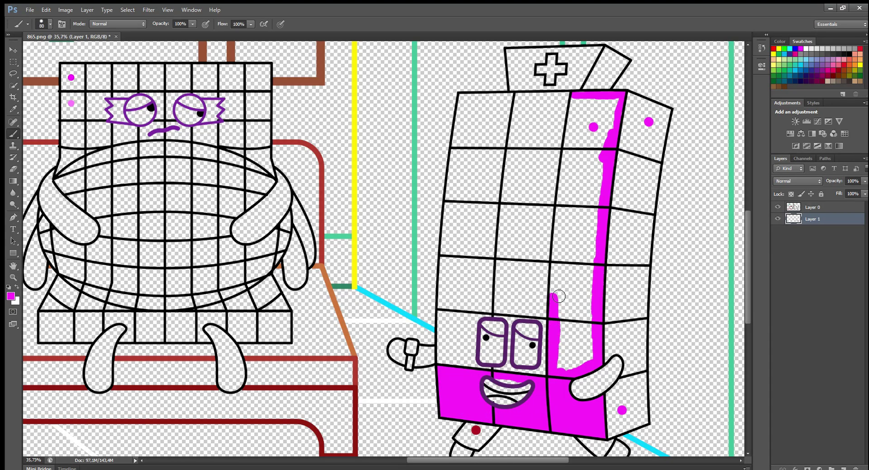
{"action": "mouse_move", "coordinate": [558, 296]}
{"action": "left_mouse_down"}
{"action": "mouse_move", "coordinate": [577, 99]}
{"action": "mouse_move", "coordinate": [600, 202]}
{"action": "mouse_move", "coordinate": [590, 346]}
{"action": "mouse_move", "coordinate": [566, 264]}
{"action": "mouse_move", "coordinate": [597, 102]}
{"action": "mouse_move", "coordinate": [586, 336]}
{"action": "mouse_move", "coordinate": [576, 316]}
{"action": "mouse_move", "coordinate": [590, 111]}
{"action": "mouse_move", "coordinate": [586, 249]}
{"action": "left_mouse_up"}
Step: Choose a darker magenta and paint over the two marker dots on the nurse block's side face on Layer 0
{"action": "key", "text": "i"}
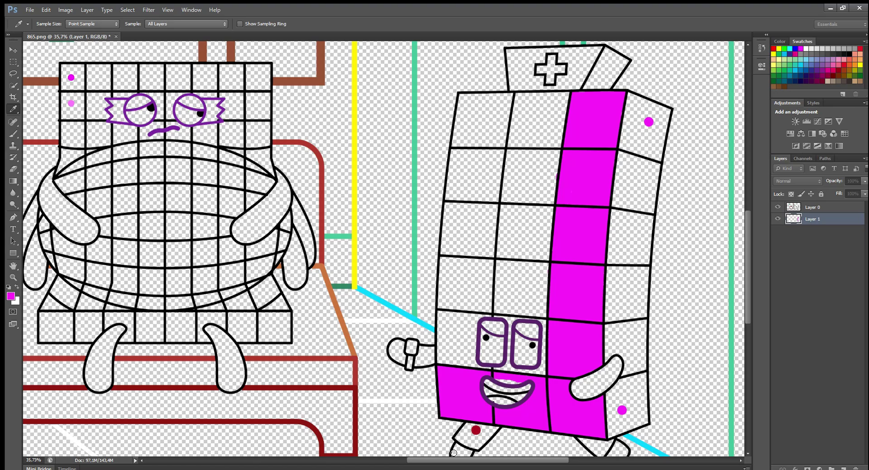
{"action": "left_click", "coordinate": [525, 414]}
{"action": "left_click", "coordinate": [813, 207]}
{"action": "left_click", "coordinate": [647, 121]}
{"action": "left_click", "coordinate": [626, 410]}
Step: Outline the edges of the nurse block's side face in darker magenta on Layer 1
{"action": "left_click", "coordinate": [821, 219]}
{"action": "key", "text": "bracketleft"}
{"action": "key", "text": "bracketleft"}
{"action": "key", "text": "bracketleft"}
{"action": "key", "text": "bracketleft"}
{"action": "mouse_move", "coordinate": [631, 96]}
{"action": "left_mouse_down"}
{"action": "mouse_move", "coordinate": [670, 112]}
{"action": "mouse_move", "coordinate": [656, 149]}
{"action": "mouse_move", "coordinate": [651, 251]}
{"action": "mouse_move", "coordinate": [651, 228]}
{"action": "mouse_move", "coordinate": [638, 281]}
{"action": "mouse_move", "coordinate": [646, 426]}
{"action": "mouse_move", "coordinate": [616, 434]}
{"action": "mouse_move", "coordinate": [637, 428]}
{"action": "mouse_move", "coordinate": [612, 425]}
{"action": "mouse_move", "coordinate": [613, 357]}
{"action": "left_mouse_up"}
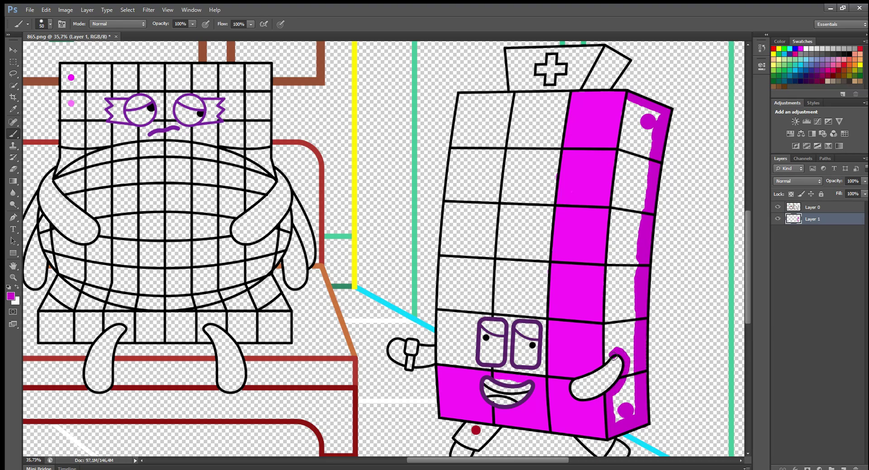
Step: Fill the rest of the nurse block's side face with the darker magenta
{"action": "left_click", "coordinate": [811, 207]}
{"action": "mouse_move", "coordinate": [617, 397]}
{"action": "left_mouse_down"}
{"action": "mouse_move", "coordinate": [618, 416]}
{"action": "mouse_move", "coordinate": [630, 362]}
{"action": "mouse_move", "coordinate": [611, 348]}
{"action": "mouse_move", "coordinate": [607, 329]}
{"action": "mouse_move", "coordinate": [614, 204]}
{"action": "left_mouse_up"}
{"action": "left_click", "coordinate": [807, 218]}
{"action": "key", "text": "bracketleft"}
{"action": "key", "text": "bracketleft"}
{"action": "mouse_move", "coordinate": [629, 124]}
{"action": "left_mouse_down"}
{"action": "mouse_move", "coordinate": [615, 207]}
{"action": "mouse_move", "coordinate": [638, 136]}
{"action": "mouse_move", "coordinate": [614, 337]}
{"action": "mouse_move", "coordinate": [635, 316]}
{"action": "mouse_move", "coordinate": [656, 118]}
{"action": "mouse_move", "coordinate": [625, 335]}
{"action": "left_mouse_up"}
{"action": "key", "text": "bracketright"}
{"action": "key", "text": "bracketright"}
{"action": "key", "text": "bracketright"}
{"action": "key", "text": "bracketright"}
Step: Switch to white and paint the front of the nurse hat around the cross
{"action": "key", "text": "i"}
{"action": "left_click", "coordinate": [538, 139]}
{"action": "key", "text": "b"}
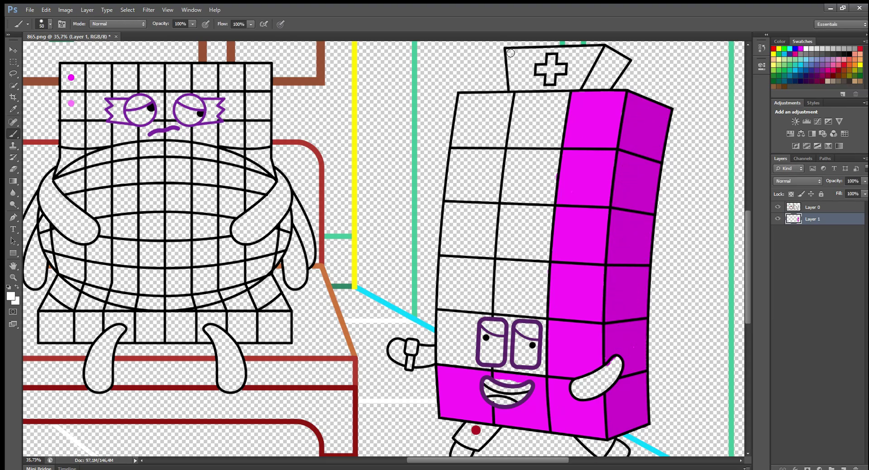
{"action": "key", "text": "bracketleft"}
{"action": "key", "text": "bracketleft"}
{"action": "key", "text": "bracketleft"}
{"action": "key", "text": "bracketleft"}
{"action": "mouse_move", "coordinate": [509, 53]}
{"action": "left_mouse_down"}
{"action": "mouse_move", "coordinate": [600, 48]}
{"action": "mouse_move", "coordinate": [591, 68]}
{"action": "mouse_move", "coordinate": [551, 89]}
{"action": "mouse_move", "coordinate": [514, 87]}
{"action": "mouse_move", "coordinate": [512, 57]}
{"action": "mouse_move", "coordinate": [539, 82]}
{"action": "mouse_move", "coordinate": [525, 62]}
{"action": "left_mouse_up"}
Step: Paint the side of the nurse hat light grey and its cross red
{"action": "key", "text": "bracketright"}
{"action": "key", "text": "bracketright"}
{"action": "key", "text": "bracketright"}
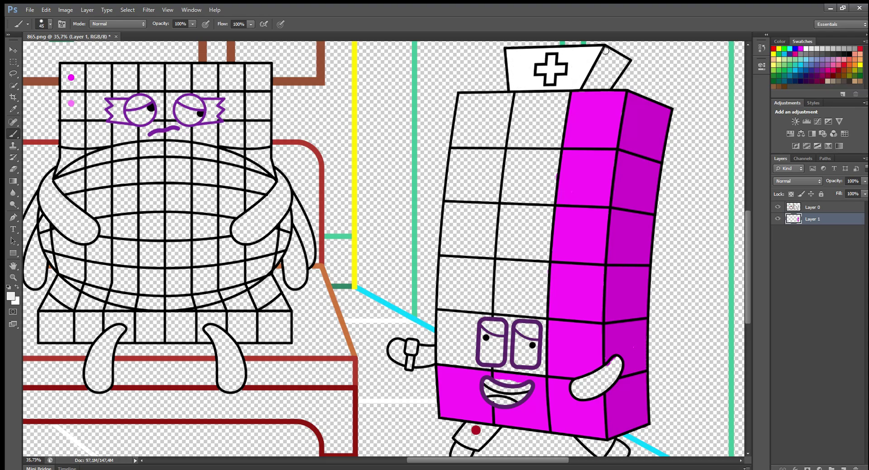
{"action": "mouse_move", "coordinate": [605, 51]}
{"action": "left_mouse_down"}
{"action": "mouse_move", "coordinate": [624, 61]}
{"action": "mouse_move", "coordinate": [609, 88]}
{"action": "mouse_move", "coordinate": [586, 87]}
{"action": "mouse_move", "coordinate": [604, 55]}
{"action": "mouse_move", "coordinate": [605, 75]}
{"action": "left_mouse_up"}
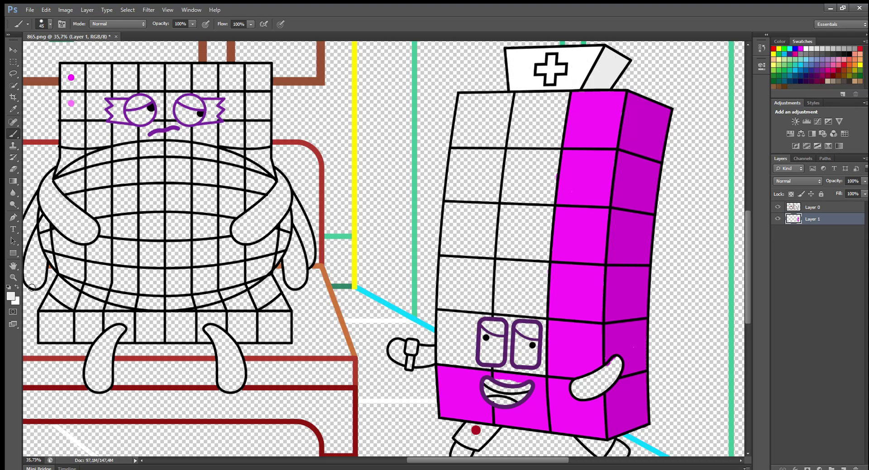
{"action": "left_click", "coordinate": [860, 48]}
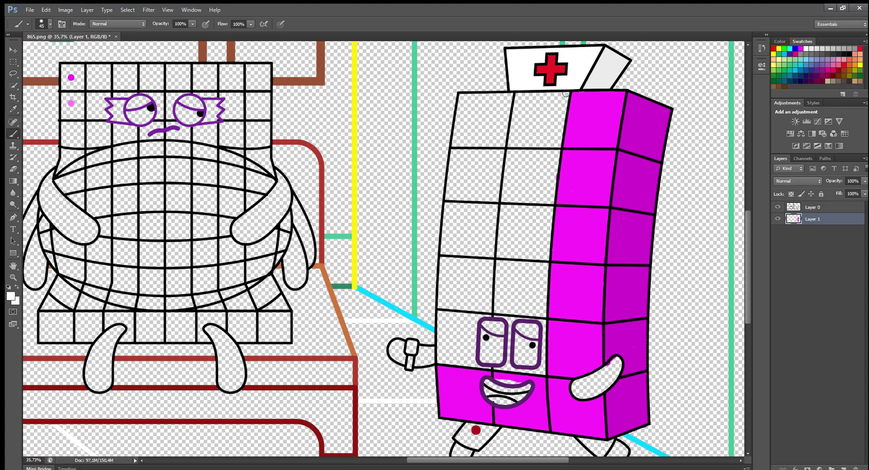
Step: Paint the two left columns of the nurse block's front face white above the magenta bottom row
{"action": "key", "text": "bracketright"}
{"action": "key", "text": "bracketright"}
{"action": "key", "text": "bracketright"}
{"action": "mouse_move", "coordinate": [565, 122]}
{"action": "left_mouse_down"}
{"action": "mouse_move", "coordinate": [548, 212]}
{"action": "mouse_move", "coordinate": [545, 320]}
{"action": "left_mouse_up"}
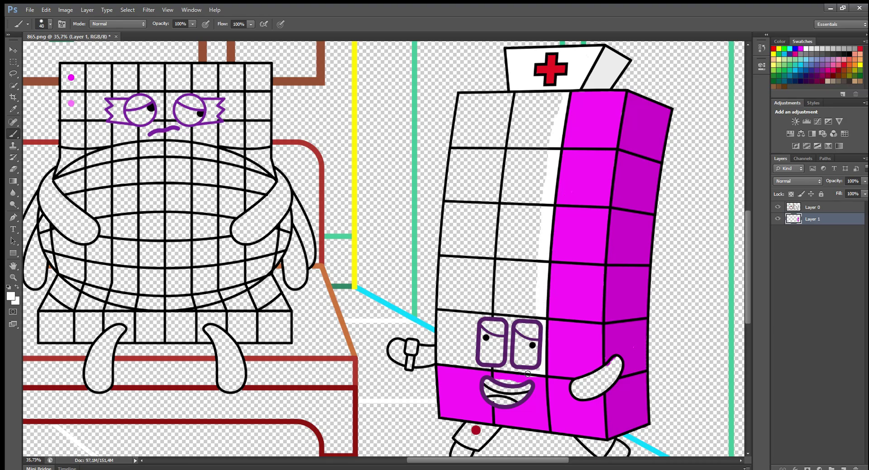
{"action": "mouse_move", "coordinate": [501, 368]}
{"action": "left_mouse_down"}
{"action": "mouse_move", "coordinate": [442, 361]}
{"action": "mouse_move", "coordinate": [467, 364]}
{"action": "mouse_move", "coordinate": [442, 350]}
{"action": "mouse_move", "coordinate": [442, 306]}
{"action": "mouse_move", "coordinate": [467, 103]}
{"action": "mouse_move", "coordinate": [553, 102]}
{"action": "mouse_move", "coordinate": [553, 139]}
{"action": "mouse_move", "coordinate": [544, 152]}
{"action": "mouse_move", "coordinate": [528, 307]}
{"action": "mouse_move", "coordinate": [537, 316]}
{"action": "mouse_move", "coordinate": [458, 316]}
{"action": "mouse_move", "coordinate": [437, 352]}
{"action": "mouse_move", "coordinate": [466, 362]}
{"action": "mouse_move", "coordinate": [475, 320]}
{"action": "mouse_move", "coordinate": [487, 326]}
{"action": "mouse_move", "coordinate": [509, 319]}
{"action": "mouse_move", "coordinate": [509, 366]}
{"action": "mouse_move", "coordinate": [535, 317]}
{"action": "mouse_move", "coordinate": [455, 301]}
{"action": "mouse_move", "coordinate": [471, 162]}
{"action": "mouse_move", "coordinate": [536, 121]}
{"action": "mouse_move", "coordinate": [524, 224]}
{"action": "mouse_move", "coordinate": [497, 215]}
{"action": "mouse_move", "coordinate": [482, 187]}
{"action": "mouse_move", "coordinate": [514, 154]}
{"action": "left_mouse_up"}
{"action": "key", "text": "bracketright"}
{"action": "key", "text": "bracketright"}
{"action": "key", "text": "bracketright"}
{"action": "key", "text": "bracketright"}
{"action": "key", "text": "bracketright"}
{"action": "key", "text": "bracketright"}
{"action": "key", "text": "bracketleft"}
{"action": "key", "text": "bracketleft"}
{"action": "key", "text": "bracketleft"}
{"action": "key", "text": "bracketleft"}
{"action": "key", "text": "bracketright"}
{"action": "key", "text": "bracketright"}
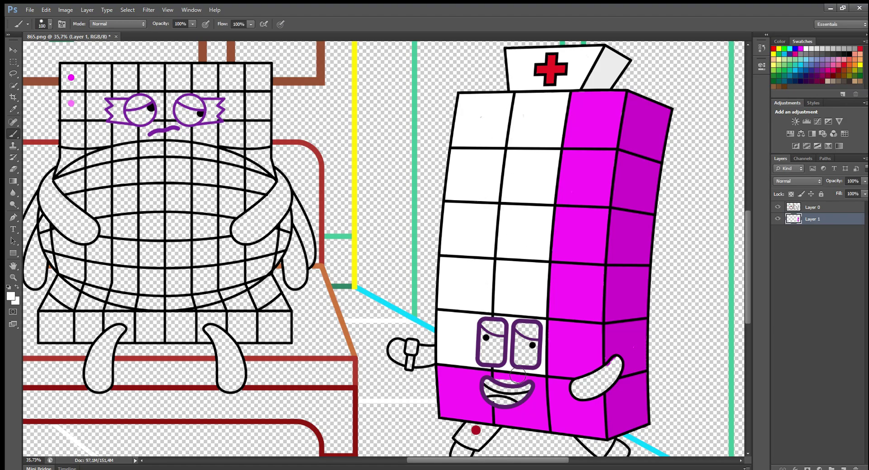
Step: Fill the nurse block's eyes and teeth with white and the inside of the mouth with black
{"action": "left_click_drag", "start_coordinate": [499, 360], "coordinate": [495, 356]}
{"action": "scroll", "coordinate": [464, 347], "scroll_direction": "down", "scroll_amount": 2}
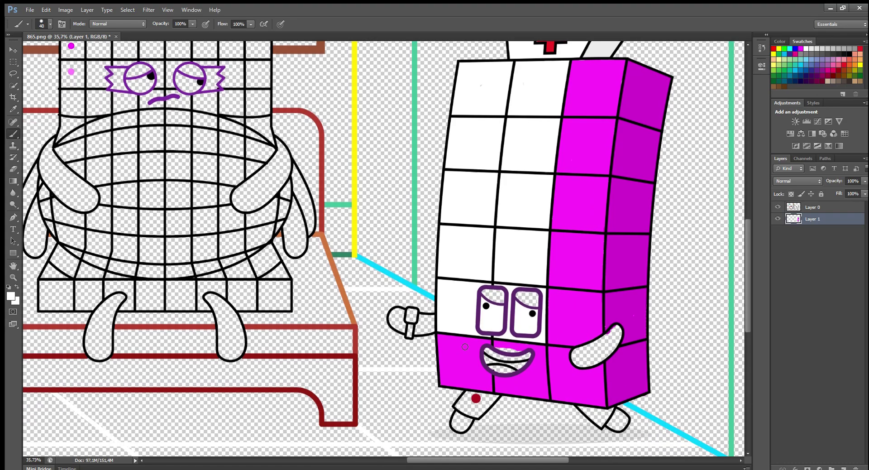
{"action": "left_click_drag", "start_coordinate": [487, 350], "coordinate": [529, 353]}
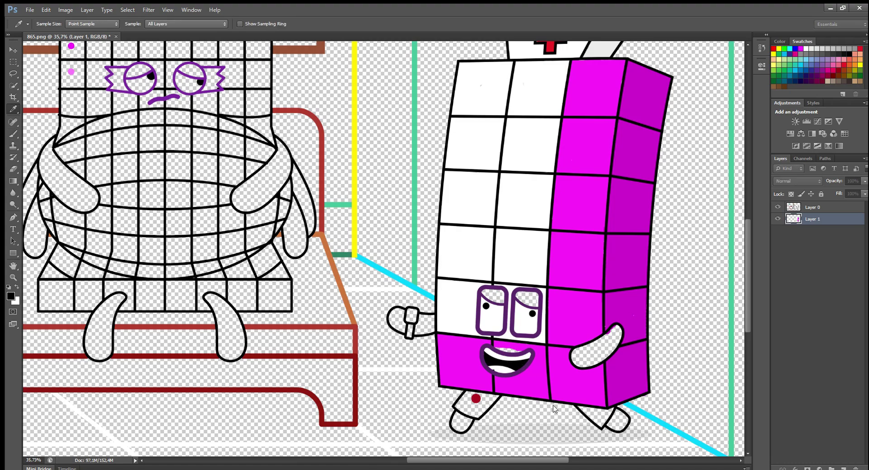
Step: Paint the nurse block's eyelids in the dark purple of the face outlines
{"action": "left_click", "coordinate": [540, 384], "text": "alt"}
{"action": "left_click_drag", "start_coordinate": [497, 349], "coordinate": [522, 350]}
{"action": "left_click", "coordinate": [525, 367], "text": "alt"}
Step: Paint the nurse block's arms and feet dark purple
{"action": "key", "text": "bracketright"}
{"action": "key", "text": "bracketright"}
{"action": "key", "text": "bracketright"}
{"action": "key", "text": "bracketright"}
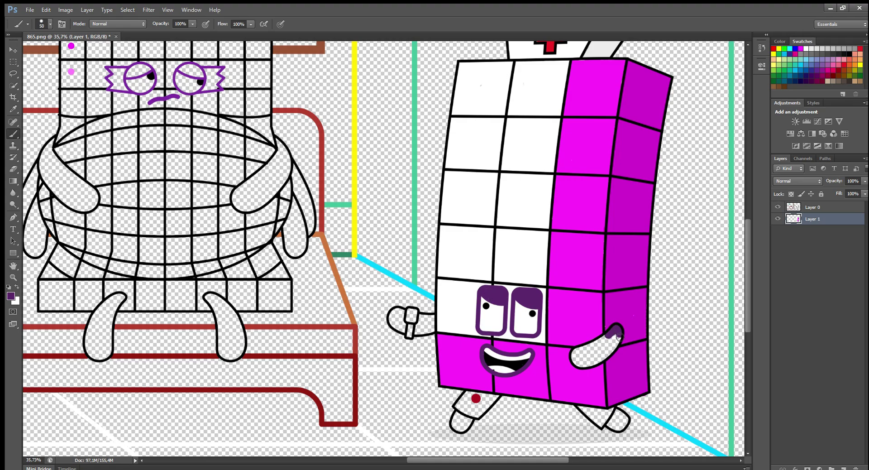
{"action": "mouse_move", "coordinate": [619, 336]}
{"action": "left_mouse_down"}
{"action": "mouse_move", "coordinate": [607, 355]}
{"action": "mouse_move", "coordinate": [578, 364]}
{"action": "mouse_move", "coordinate": [582, 350]}
{"action": "mouse_move", "coordinate": [610, 343]}
{"action": "mouse_move", "coordinate": [584, 360]}
{"action": "left_mouse_up"}
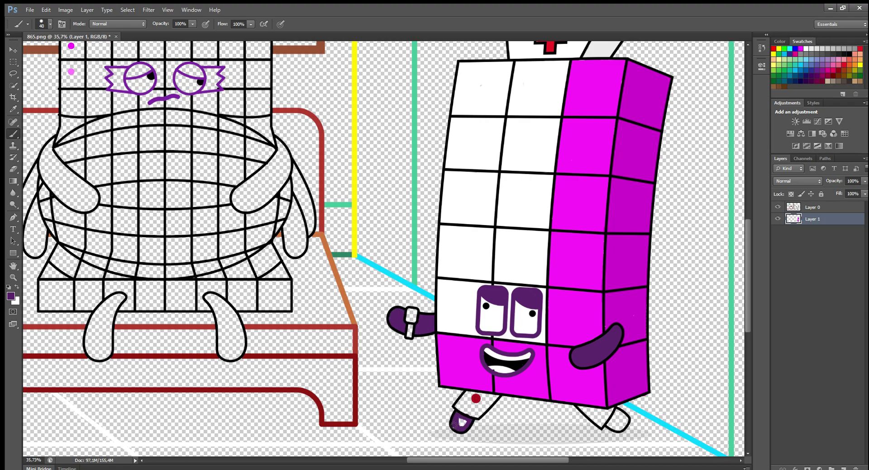
{"action": "left_click_drag", "start_coordinate": [619, 428], "coordinate": [615, 420]}
Step: Paint the nurse block's trouser legs dark red using the marker dot's color, and the wristband coral
{"action": "left_click", "coordinate": [476, 398], "text": "alt"}
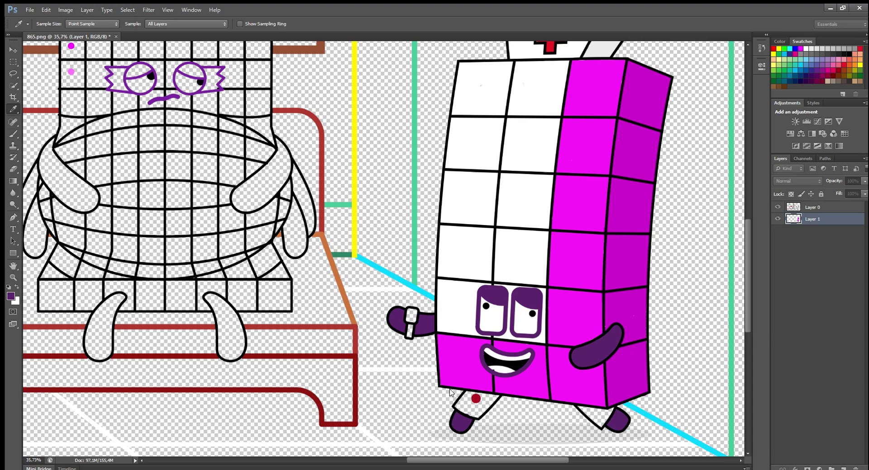
{"action": "mouse_move", "coordinate": [471, 394]}
{"action": "left_mouse_down"}
{"action": "mouse_move", "coordinate": [494, 395]}
{"action": "mouse_move", "coordinate": [469, 413]}
{"action": "mouse_move", "coordinate": [458, 406]}
{"action": "mouse_move", "coordinate": [477, 409]}
{"action": "left_mouse_up"}
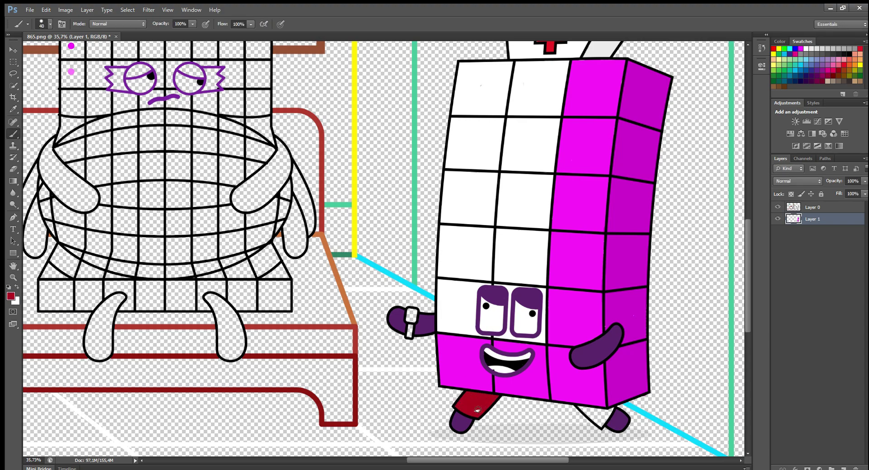
{"action": "mouse_move", "coordinate": [579, 406]}
{"action": "left_mouse_down"}
{"action": "mouse_move", "coordinate": [612, 409]}
{"action": "mouse_move", "coordinate": [602, 423]}
{"action": "mouse_move", "coordinate": [585, 412]}
{"action": "left_mouse_up"}
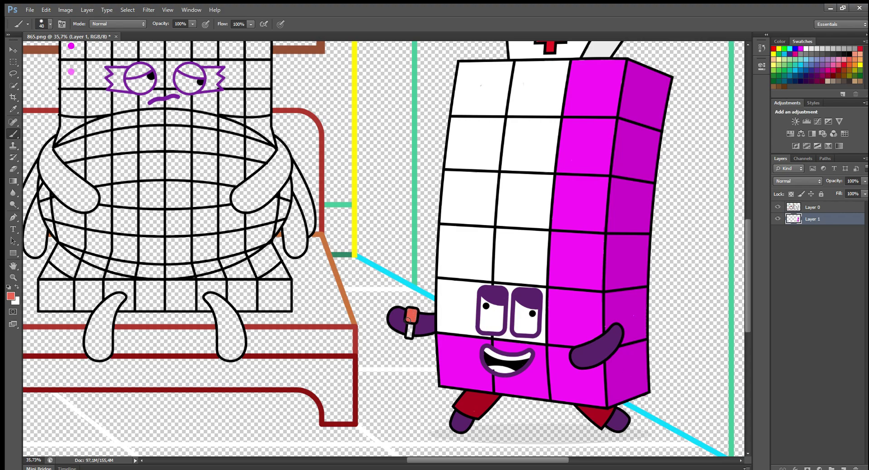
Step: Sample the magenta marker and paint the top row of the large seated block character
{"action": "left_click_drag", "start_coordinate": [492, 461], "coordinate": [470, 462]}
{"action": "scroll", "coordinate": [407, 317], "scroll_direction": "up", "scroll_amount": 3}
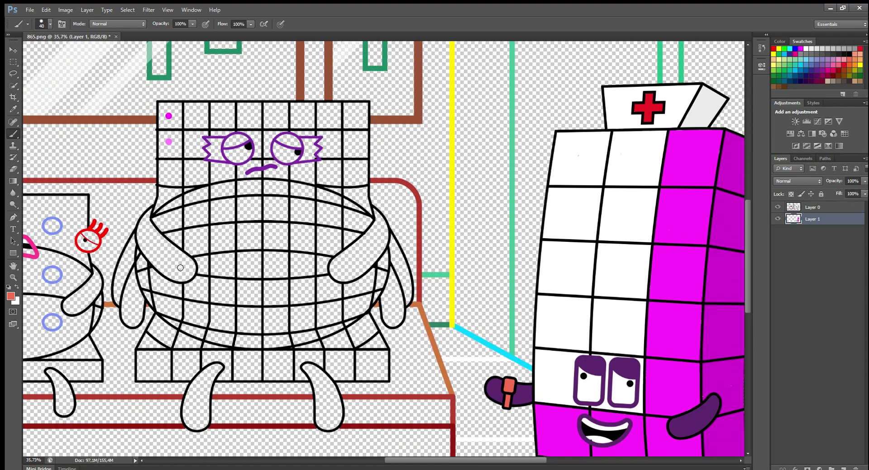
{"action": "left_click", "coordinate": [543, 436], "text": "alt"}
{"action": "left_click", "coordinate": [163, 108]}
{"action": "scroll", "coordinate": [177, 182], "scroll_direction": "up", "scroll_amount": 1}
{"action": "key", "text": "bracketleft"}
{"action": "mouse_move", "coordinate": [162, 100]}
{"action": "left_mouse_down"}
{"action": "mouse_move", "coordinate": [304, 113]}
{"action": "mouse_move", "coordinate": [343, 100]}
{"action": "mouse_move", "coordinate": [385, 111]}
{"action": "mouse_move", "coordinate": [382, 121]}
{"action": "mouse_move", "coordinate": [217, 120]}
{"action": "mouse_move", "coordinate": [161, 115]}
{"action": "mouse_move", "coordinate": [381, 110]}
{"action": "left_mouse_up"}
{"action": "key", "text": "bracketright"}
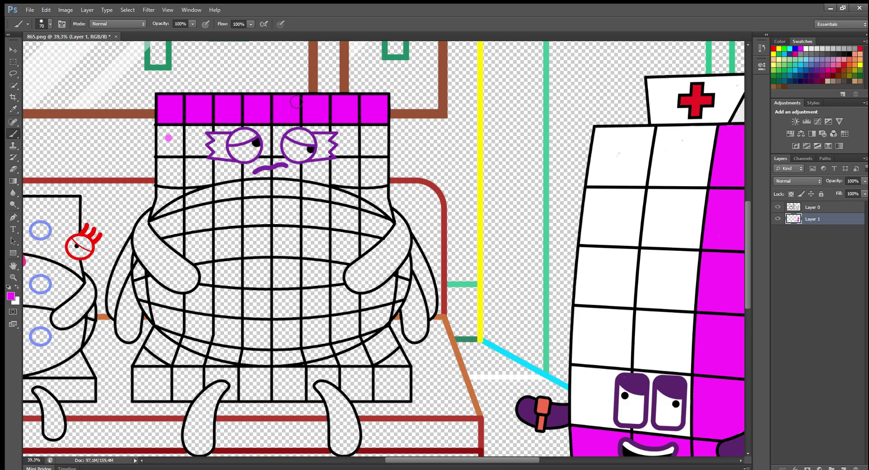
Step: Sample the light pink marker and paint the large seated block's head below the magenta row
{"action": "key", "text": "bracketleft"}
{"action": "key", "text": "bracketleft"}
{"action": "key", "text": "bracketleft"}
{"action": "left_click", "coordinate": [169, 137], "text": "alt"}
{"action": "mouse_move", "coordinate": [158, 129]}
{"action": "left_mouse_down"}
{"action": "mouse_move", "coordinate": [380, 129]}
{"action": "mouse_move", "coordinate": [385, 214]}
{"action": "mouse_move", "coordinate": [375, 242]}
{"action": "mouse_move", "coordinate": [344, 271]}
{"action": "mouse_move", "coordinate": [393, 281]}
{"action": "mouse_move", "coordinate": [404, 296]}
{"action": "mouse_move", "coordinate": [383, 330]}
{"action": "mouse_move", "coordinate": [407, 361]}
{"action": "mouse_move", "coordinate": [147, 360]}
{"action": "mouse_move", "coordinate": [155, 334]}
{"action": "mouse_move", "coordinate": [136, 261]}
{"action": "mouse_move", "coordinate": [149, 283]}
{"action": "mouse_move", "coordinate": [201, 288]}
{"action": "mouse_move", "coordinate": [156, 228]}
{"action": "mouse_move", "coordinate": [162, 132]}
{"action": "mouse_move", "coordinate": [203, 134]}
{"action": "mouse_move", "coordinate": [253, 167]}
{"action": "mouse_move", "coordinate": [280, 133]}
{"action": "mouse_move", "coordinate": [266, 162]}
{"action": "mouse_move", "coordinate": [342, 161]}
{"action": "mouse_move", "coordinate": [373, 185]}
{"action": "mouse_move", "coordinate": [264, 176]}
{"action": "mouse_move", "coordinate": [174, 147]}
{"action": "mouse_move", "coordinate": [236, 177]}
{"action": "left_mouse_up"}
Step: Fill the large seated block's round body with light pink around the arms
{"action": "key", "text": "bracketleft"}
{"action": "key", "text": "bracketright"}
{"action": "key", "text": "bracketright"}
{"action": "key", "text": "bracketleft"}
{"action": "key", "text": "bracketright"}
{"action": "key", "text": "bracketright"}
{"action": "key", "text": "bracketright"}
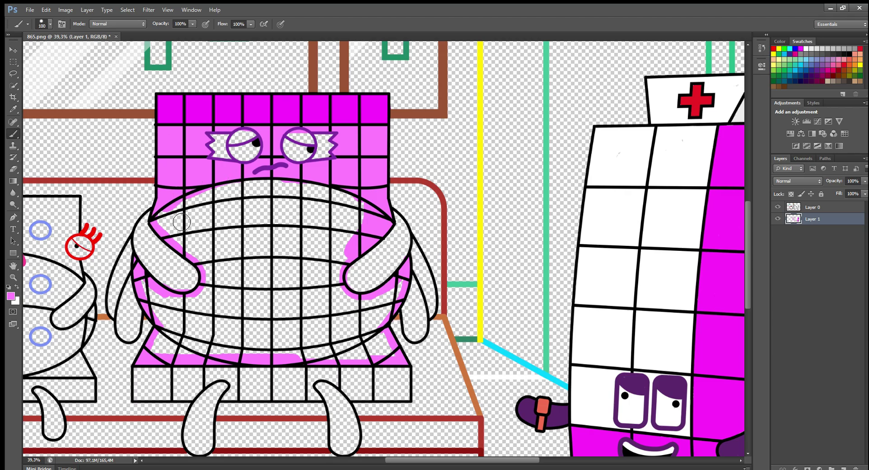
{"action": "mouse_move", "coordinate": [181, 221]}
{"action": "left_mouse_down"}
{"action": "mouse_move", "coordinate": [280, 188]}
{"action": "mouse_move", "coordinate": [371, 217]}
{"action": "mouse_move", "coordinate": [291, 203]}
{"action": "mouse_move", "coordinate": [184, 232]}
{"action": "mouse_move", "coordinate": [211, 267]}
{"action": "mouse_move", "coordinate": [189, 307]}
{"action": "mouse_move", "coordinate": [158, 299]}
{"action": "mouse_move", "coordinate": [216, 332]}
{"action": "mouse_move", "coordinate": [174, 330]}
{"action": "mouse_move", "coordinate": [187, 359]}
{"action": "mouse_move", "coordinate": [192, 350]}
{"action": "mouse_move", "coordinate": [379, 340]}
{"action": "mouse_move", "coordinate": [393, 361]}
{"action": "mouse_move", "coordinate": [406, 293]}
{"action": "mouse_move", "coordinate": [384, 325]}
{"action": "mouse_move", "coordinate": [254, 344]}
{"action": "mouse_move", "coordinate": [185, 319]}
{"action": "mouse_move", "coordinate": [357, 326]}
{"action": "mouse_move", "coordinate": [215, 314]}
{"action": "mouse_move", "coordinate": [354, 309]}
{"action": "mouse_move", "coordinate": [346, 222]}
{"action": "mouse_move", "coordinate": [332, 267]}
{"action": "mouse_move", "coordinate": [347, 265]}
{"action": "mouse_move", "coordinate": [345, 302]}
{"action": "mouse_move", "coordinate": [274, 216]}
{"action": "mouse_move", "coordinate": [219, 240]}
{"action": "mouse_move", "coordinate": [299, 249]}
{"action": "mouse_move", "coordinate": [265, 299]}
{"action": "mouse_move", "coordinate": [249, 263]}
{"action": "mouse_move", "coordinate": [253, 291]}
{"action": "mouse_move", "coordinate": [301, 278]}
{"action": "left_mouse_up"}
Step: Paint the bottom row of the large seated block dark magenta, behind the legs
{"action": "key", "text": "i"}
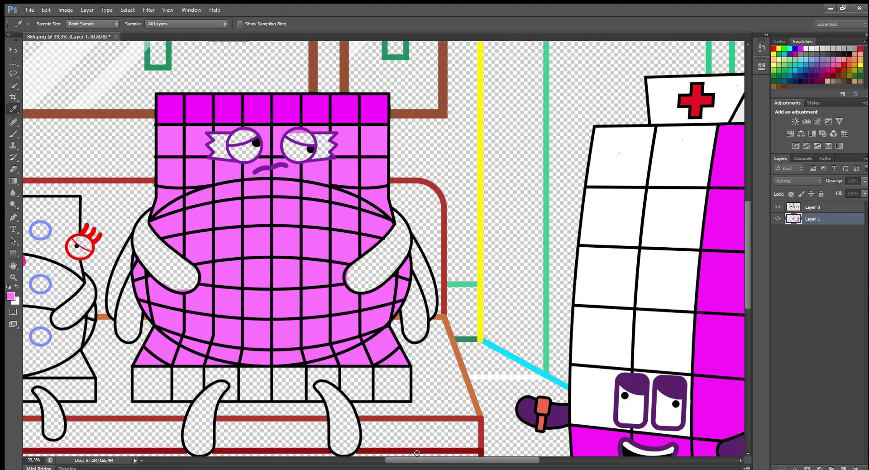
{"action": "left_click", "coordinate": [533, 428]}
{"action": "key", "text": "b"}
{"action": "mouse_move", "coordinate": [134, 371]}
{"action": "left_mouse_down"}
{"action": "mouse_move", "coordinate": [407, 378]}
{"action": "mouse_move", "coordinate": [407, 398]}
{"action": "mouse_move", "coordinate": [375, 400]}
{"action": "mouse_move", "coordinate": [336, 385]}
{"action": "mouse_move", "coordinate": [315, 391]}
{"action": "mouse_move", "coordinate": [321, 397]}
{"action": "mouse_move", "coordinate": [228, 396]}
{"action": "mouse_move", "coordinate": [211, 381]}
{"action": "mouse_move", "coordinate": [194, 396]}
{"action": "mouse_move", "coordinate": [137, 398]}
{"action": "mouse_move", "coordinate": [137, 375]}
{"action": "mouse_move", "coordinate": [187, 393]}
{"action": "mouse_move", "coordinate": [146, 393]}
{"action": "mouse_move", "coordinate": [311, 377]}
{"action": "mouse_move", "coordinate": [244, 397]}
{"action": "mouse_move", "coordinate": [334, 379]}
{"action": "mouse_move", "coordinate": [401, 386]}
{"action": "left_mouse_up"}
{"action": "key", "text": "ctrl+z"}
{"action": "key", "text": "bracketright"}
{"action": "key", "text": "bracketright"}
{"action": "key", "text": "bracketright"}
{"action": "key", "text": "bracketright"}
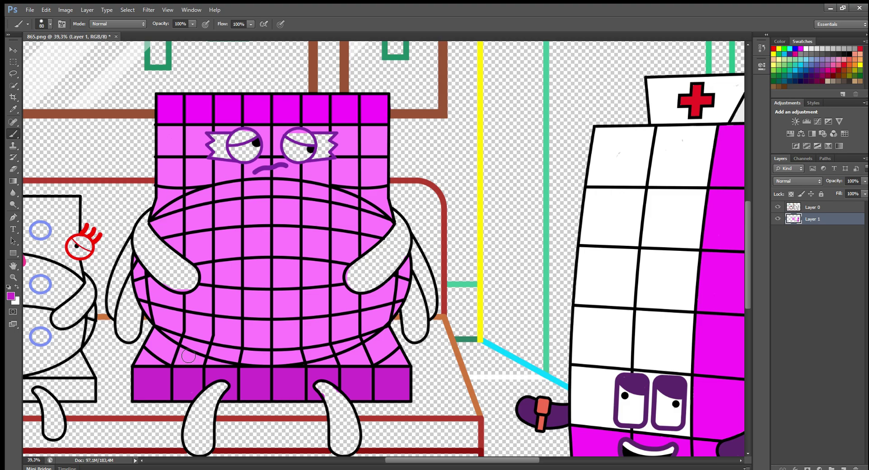
Step: Sample the purple of the mouth and fill the large seated block's eyelids and jagged eye patches
{"action": "left_click", "coordinate": [271, 167], "text": "alt"}
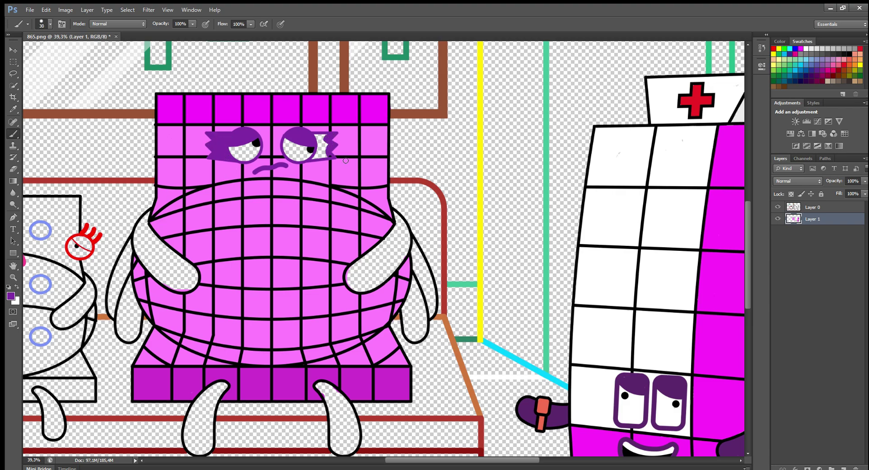
{"action": "left_click", "coordinate": [819, 207]}
{"action": "left_click", "coordinate": [819, 221]}
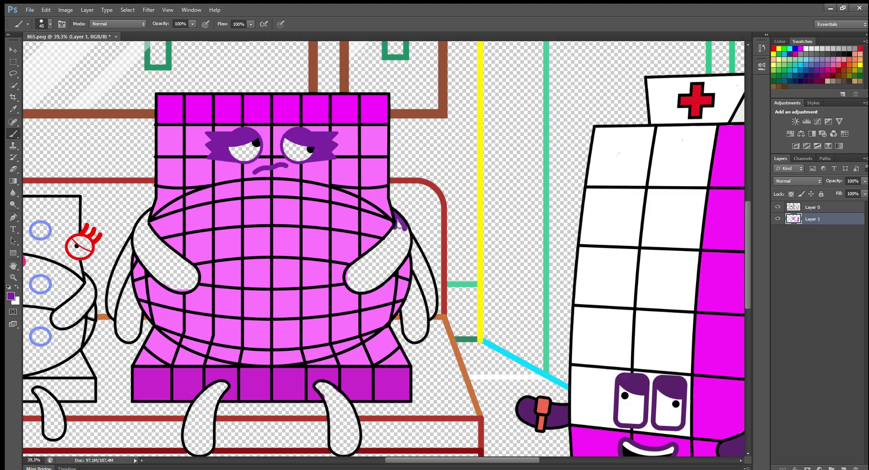
Step: Paint the large seated block's front arms, legs and lower side arms purple
{"action": "mouse_move", "coordinate": [398, 223]}
{"action": "left_mouse_down"}
{"action": "mouse_move", "coordinate": [400, 261]}
{"action": "mouse_move", "coordinate": [375, 284]}
{"action": "mouse_move", "coordinate": [351, 283]}
{"action": "mouse_move", "coordinate": [354, 266]}
{"action": "mouse_move", "coordinate": [397, 229]}
{"action": "mouse_move", "coordinate": [374, 266]}
{"action": "left_mouse_up"}
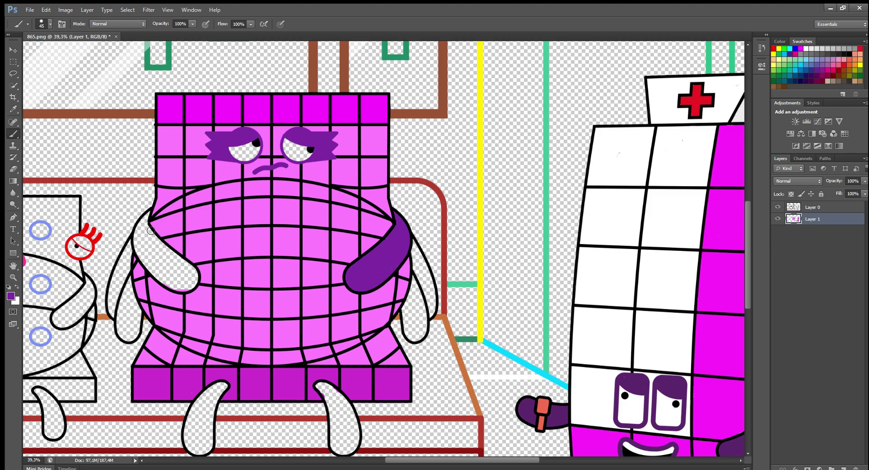
{"action": "mouse_move", "coordinate": [146, 231]}
{"action": "left_mouse_down"}
{"action": "mouse_move", "coordinate": [192, 271]}
{"action": "mouse_move", "coordinate": [189, 287]}
{"action": "mouse_move", "coordinate": [172, 286]}
{"action": "mouse_move", "coordinate": [182, 292]}
{"action": "mouse_move", "coordinate": [141, 248]}
{"action": "mouse_move", "coordinate": [170, 268]}
{"action": "left_mouse_up"}
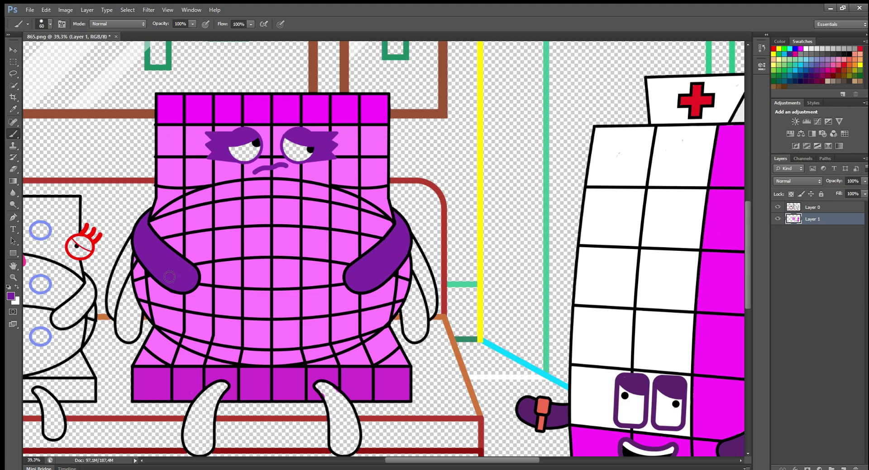
{"action": "scroll", "coordinate": [378, 391], "scroll_direction": "down", "scroll_amount": 1}
{"action": "key", "text": "bracketleft"}
{"action": "key", "text": "bracketleft"}
{"action": "mouse_move", "coordinate": [324, 377]}
{"action": "left_mouse_down"}
{"action": "mouse_move", "coordinate": [357, 429]}
{"action": "mouse_move", "coordinate": [338, 439]}
{"action": "mouse_move", "coordinate": [322, 382]}
{"action": "mouse_move", "coordinate": [334, 420]}
{"action": "mouse_move", "coordinate": [329, 381]}
{"action": "mouse_move", "coordinate": [348, 430]}
{"action": "left_mouse_up"}
{"action": "key", "text": "ctrl+z"}
{"action": "mouse_move", "coordinate": [221, 376]}
{"action": "left_mouse_down"}
{"action": "mouse_move", "coordinate": [207, 430]}
{"action": "mouse_move", "coordinate": [186, 423]}
{"action": "mouse_move", "coordinate": [212, 377]}
{"action": "mouse_move", "coordinate": [204, 429]}
{"action": "mouse_move", "coordinate": [199, 409]}
{"action": "left_mouse_up"}
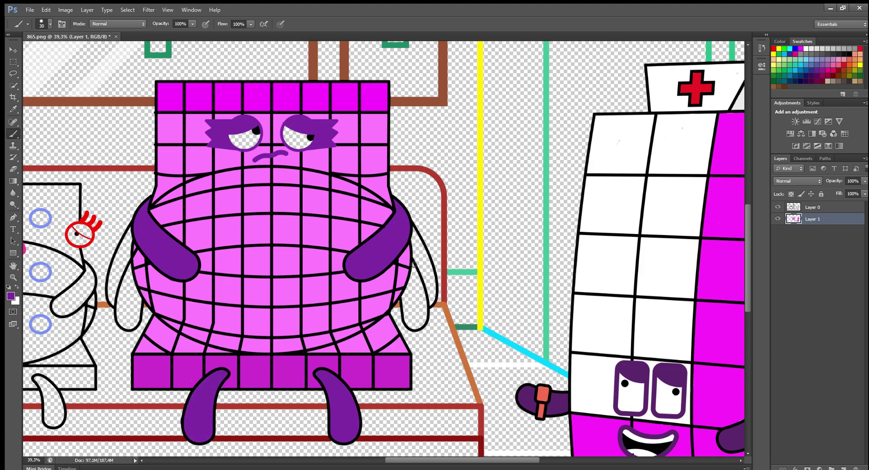
{"action": "mouse_move", "coordinate": [415, 274]}
{"action": "left_mouse_down"}
{"action": "mouse_move", "coordinate": [419, 326]}
{"action": "mouse_move", "coordinate": [406, 315]}
{"action": "mouse_move", "coordinate": [406, 296]}
{"action": "mouse_move", "coordinate": [414, 317]}
{"action": "left_mouse_up"}
{"action": "mouse_move", "coordinate": [130, 267]}
{"action": "left_mouse_down"}
{"action": "mouse_move", "coordinate": [128, 324]}
{"action": "mouse_move", "coordinate": [121, 292]}
{"action": "mouse_move", "coordinate": [127, 318]}
{"action": "mouse_move", "coordinate": [129, 290]}
{"action": "left_mouse_up"}
Step: Paint the large seated block's rearmost pair of arms a darker purple
{"action": "key", "text": "i"}
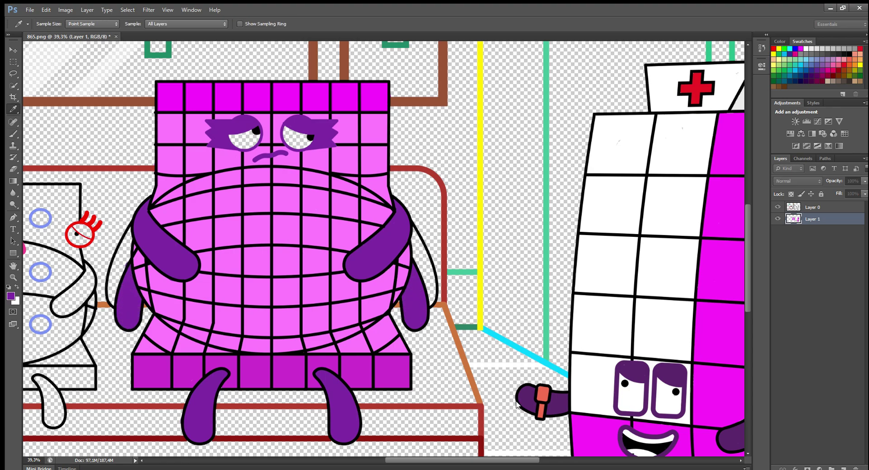
{"action": "key", "text": "b"}
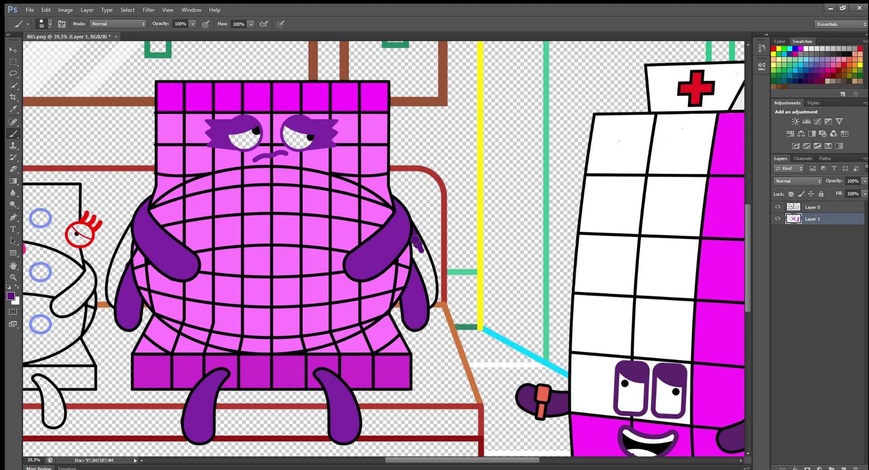
{"action": "mouse_move", "coordinate": [415, 239]}
{"action": "left_mouse_down"}
{"action": "mouse_move", "coordinate": [432, 279]}
{"action": "mouse_move", "coordinate": [416, 249]}
{"action": "left_mouse_up"}
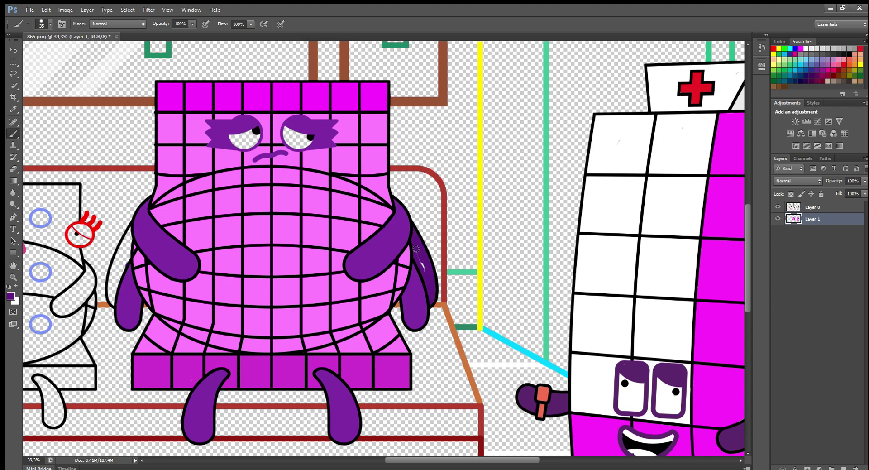
{"action": "mouse_move", "coordinate": [128, 252]}
{"action": "left_mouse_down"}
{"action": "mouse_move", "coordinate": [114, 302]}
{"action": "mouse_move", "coordinate": [123, 248]}
{"action": "mouse_move", "coordinate": [119, 276]}
{"action": "left_mouse_up"}
Step: Paint the top edge of the small spotted block violet and the large seated block's eyes white
{"action": "scroll", "coordinate": [380, 339], "scroll_direction": "left", "scroll_amount": 5}
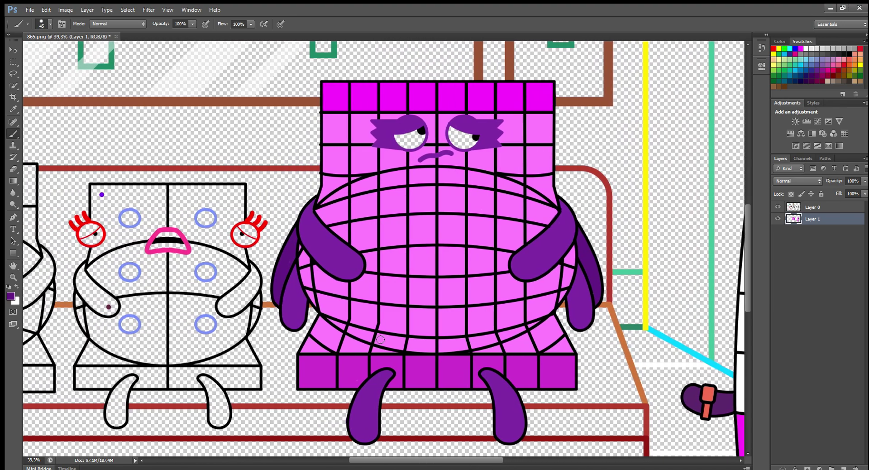
{"action": "left_click", "coordinate": [101, 194], "text": "alt"}
{"action": "left_click_drag", "start_coordinate": [92, 187], "coordinate": [242, 189]}
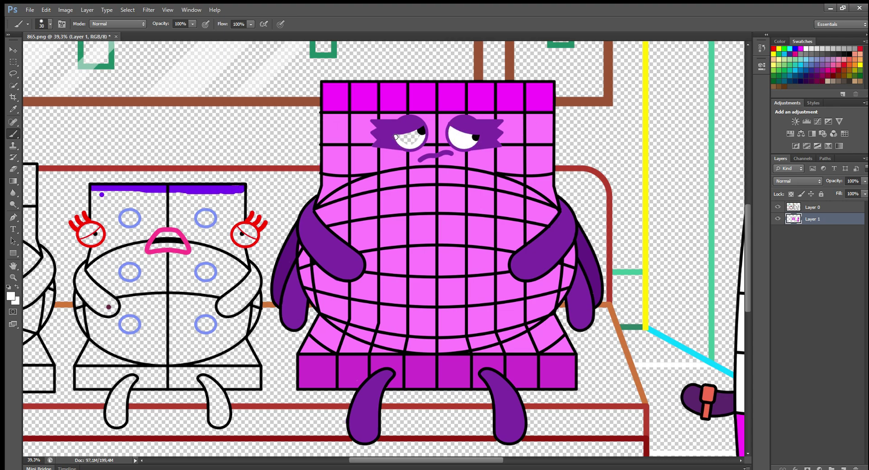
{"action": "key", "text": "x"}
Step: Outline the small spotted block's body in violet along its edges and around the eyes, arms and mouth
{"action": "mouse_move", "coordinate": [235, 190]}
{"action": "left_mouse_down"}
{"action": "mouse_move", "coordinate": [247, 273]}
{"action": "mouse_move", "coordinate": [212, 308]}
{"action": "mouse_move", "coordinate": [245, 317]}
{"action": "mouse_move", "coordinate": [255, 302]}
{"action": "mouse_move", "coordinate": [244, 332]}
{"action": "left_mouse_up"}
{"action": "key", "text": "bracketleft"}
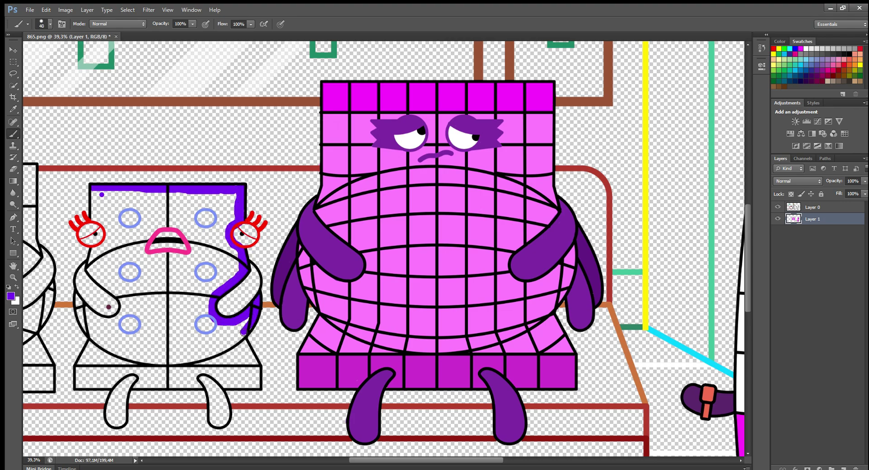
{"action": "scroll", "coordinate": [74, 426], "scroll_direction": "up", "scroll_amount": 2}
{"action": "scroll", "coordinate": [283, 434], "scroll_direction": "left", "scroll_amount": 3}
{"action": "key", "text": "bracketright"}
{"action": "mouse_move", "coordinate": [432, 311]}
{"action": "left_mouse_down"}
{"action": "mouse_move", "coordinate": [430, 333]}
{"action": "mouse_move", "coordinate": [445, 351]}
{"action": "mouse_move", "coordinate": [241, 342]}
{"action": "mouse_move", "coordinate": [247, 325]}
{"action": "left_mouse_up"}
{"action": "key", "text": "bracketleft"}
{"action": "key", "text": "bracketleft"}
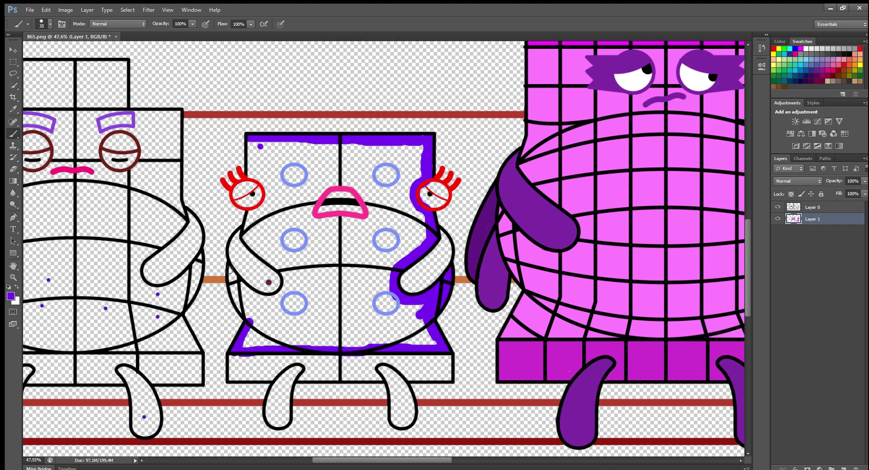
{"action": "mouse_move", "coordinate": [231, 270]}
{"action": "left_mouse_down"}
{"action": "mouse_move", "coordinate": [252, 321]}
{"action": "mouse_move", "coordinate": [286, 283]}
{"action": "left_mouse_up"}
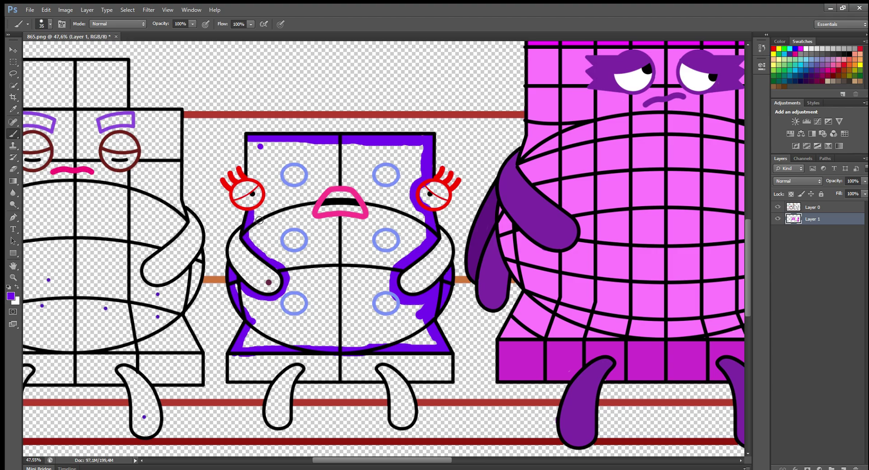
{"action": "mouse_move", "coordinate": [267, 186]}
{"action": "left_mouse_down"}
{"action": "mouse_move", "coordinate": [252, 144]}
{"action": "mouse_move", "coordinate": [247, 159]}
{"action": "mouse_move", "coordinate": [386, 151]}
{"action": "mouse_move", "coordinate": [418, 180]}
{"action": "mouse_move", "coordinate": [419, 250]}
{"action": "mouse_move", "coordinate": [395, 281]}
{"action": "mouse_move", "coordinate": [428, 316]}
{"action": "mouse_move", "coordinate": [406, 345]}
{"action": "mouse_move", "coordinate": [436, 346]}
{"action": "mouse_move", "coordinate": [255, 340]}
{"action": "mouse_move", "coordinate": [304, 347]}
{"action": "mouse_move", "coordinate": [246, 298]}
{"action": "mouse_move", "coordinate": [267, 323]}
{"action": "mouse_move", "coordinate": [307, 330]}
{"action": "mouse_move", "coordinate": [277, 310]}
{"action": "mouse_move", "coordinate": [312, 320]}
{"action": "mouse_move", "coordinate": [295, 287]}
{"action": "mouse_move", "coordinate": [287, 295]}
{"action": "mouse_move", "coordinate": [321, 331]}
{"action": "mouse_move", "coordinate": [420, 328]}
{"action": "mouse_move", "coordinate": [377, 305]}
{"action": "mouse_move", "coordinate": [366, 317]}
{"action": "mouse_move", "coordinate": [301, 281]}
{"action": "mouse_move", "coordinate": [372, 280]}
{"action": "mouse_move", "coordinate": [338, 291]}
{"action": "mouse_move", "coordinate": [289, 271]}
{"action": "mouse_move", "coordinate": [382, 265]}
{"action": "mouse_move", "coordinate": [409, 233]}
{"action": "mouse_move", "coordinate": [369, 243]}
{"action": "mouse_move", "coordinate": [384, 265]}
{"action": "mouse_move", "coordinate": [352, 228]}
{"action": "mouse_move", "coordinate": [315, 231]}
{"action": "mouse_move", "coordinate": [291, 259]}
{"action": "mouse_move", "coordinate": [312, 221]}
{"action": "mouse_move", "coordinate": [283, 224]}
{"action": "mouse_move", "coordinate": [279, 258]}
{"action": "mouse_move", "coordinate": [266, 229]}
{"action": "mouse_move", "coordinate": [313, 204]}
{"action": "mouse_move", "coordinate": [263, 168]}
{"action": "mouse_move", "coordinate": [281, 201]}
{"action": "mouse_move", "coordinate": [317, 190]}
{"action": "mouse_move", "coordinate": [291, 166]}
{"action": "mouse_move", "coordinate": [381, 162]}
{"action": "mouse_move", "coordinate": [407, 190]}
{"action": "mouse_move", "coordinate": [379, 168]}
{"action": "mouse_move", "coordinate": [326, 195]}
{"action": "mouse_move", "coordinate": [356, 184]}
{"action": "mouse_move", "coordinate": [376, 213]}
{"action": "left_mouse_up"}
Step: Fill the rest of the small spotted block's body with violet, leaving the spots, eyes and mouth uncovered
{"action": "key", "text": "bracketright"}
{"action": "key", "text": "bracketright"}
{"action": "key", "text": "bracketright"}
{"action": "key", "text": "bracketleft"}
{"action": "key", "text": "bracketright"}
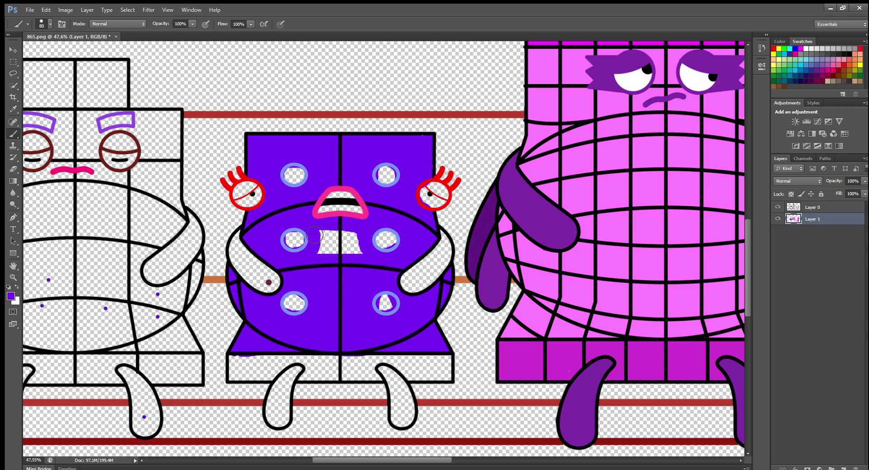
{"action": "left_click_drag", "start_coordinate": [315, 235], "coordinate": [330, 246]}
Step: Paint the small spotted block's bottom base strip a darker violet
{"action": "left_click", "coordinate": [11, 296]}
{"action": "left_click", "coordinate": [458, 406]}
{"action": "left_click", "coordinate": [568, 363]}
{"action": "key", "text": "bracketleft"}
{"action": "key", "text": "bracketleft"}
{"action": "key", "text": "bracketleft"}
{"action": "key", "text": "bracketleft"}
{"action": "mouse_move", "coordinate": [234, 359]}
{"action": "left_mouse_down"}
{"action": "mouse_move", "coordinate": [442, 360]}
{"action": "mouse_move", "coordinate": [449, 376]}
{"action": "mouse_move", "coordinate": [395, 365]}
{"action": "mouse_move", "coordinate": [410, 369]}
{"action": "mouse_move", "coordinate": [375, 380]}
{"action": "mouse_move", "coordinate": [283, 366]}
{"action": "mouse_move", "coordinate": [272, 377]}
{"action": "mouse_move", "coordinate": [235, 375]}
{"action": "mouse_move", "coordinate": [253, 367]}
{"action": "left_mouse_up"}
Step: Fill the six round spots on the small block with the light blue of their outlines
{"action": "left_click", "coordinate": [295, 170], "text": "alt"}
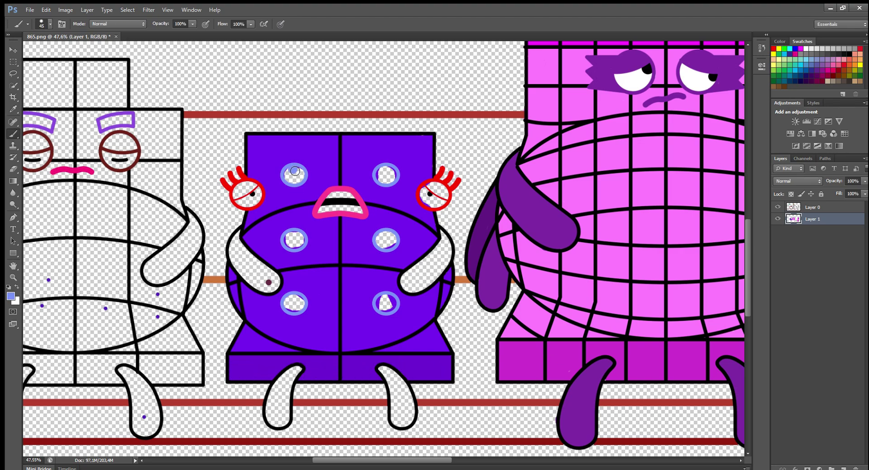
{"action": "left_click_drag", "start_coordinate": [393, 170], "coordinate": [380, 178]}
{"action": "left_click_drag", "start_coordinate": [387, 235], "coordinate": [380, 244]}
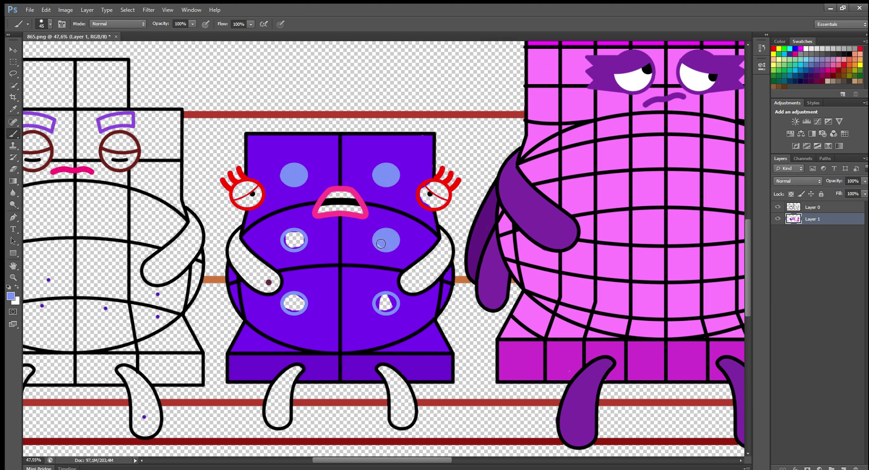
{"action": "left_click_drag", "start_coordinate": [300, 242], "coordinate": [293, 244]}
{"action": "left_click_drag", "start_coordinate": [296, 300], "coordinate": [293, 308]}
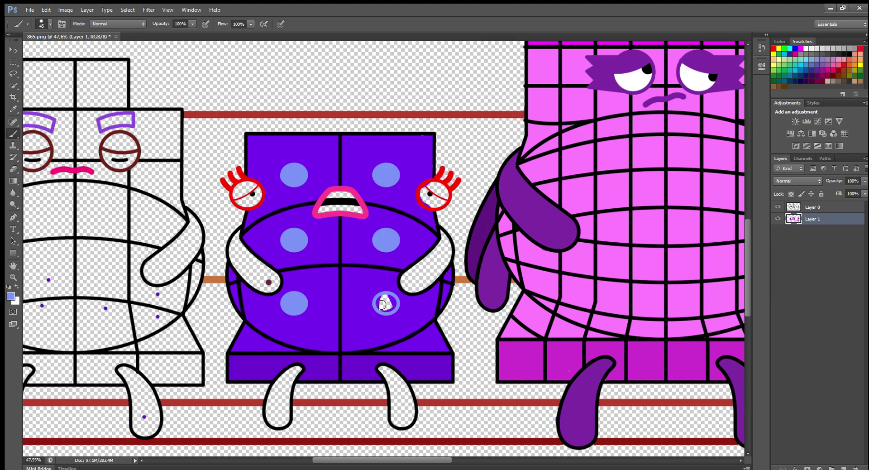
{"action": "left_click_drag", "start_coordinate": [381, 304], "coordinate": [386, 306]}
Step: Paint the spotted block's eyelids red and the insides of its eyes and mouth white
{"action": "left_click", "coordinate": [231, 200], "text": "alt"}
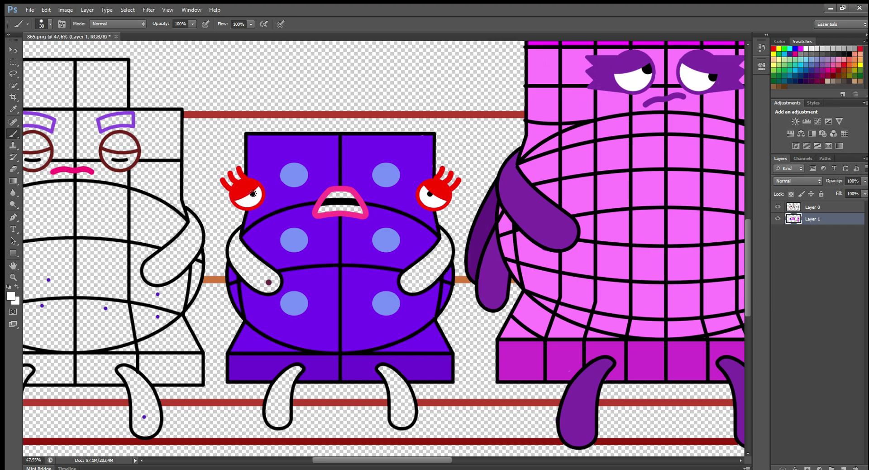
{"action": "mouse_move", "coordinate": [322, 207]}
{"action": "left_mouse_down"}
{"action": "mouse_move", "coordinate": [359, 211]}
{"action": "mouse_move", "coordinate": [324, 212]}
{"action": "left_mouse_up"}
Step: Paint the spotted block's arms and legs dark maroon, matching the color dot on its arm
{"action": "left_click", "coordinate": [268, 282], "text": "alt"}
{"action": "mouse_move", "coordinate": [238, 231]}
{"action": "left_mouse_down"}
{"action": "mouse_move", "coordinate": [277, 287]}
{"action": "mouse_move", "coordinate": [236, 263]}
{"action": "left_mouse_up"}
{"action": "mouse_move", "coordinate": [236, 235]}
{"action": "left_mouse_down"}
{"action": "mouse_move", "coordinate": [275, 283]}
{"action": "mouse_move", "coordinate": [234, 263]}
{"action": "left_mouse_up"}
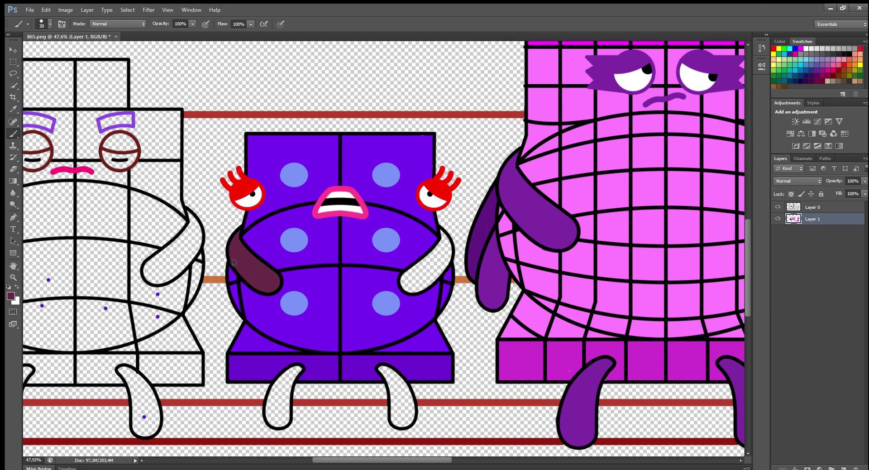
{"action": "mouse_move", "coordinate": [446, 244]}
{"action": "left_mouse_down"}
{"action": "mouse_move", "coordinate": [433, 282]}
{"action": "mouse_move", "coordinate": [405, 283]}
{"action": "mouse_move", "coordinate": [443, 246]}
{"action": "mouse_move", "coordinate": [435, 271]}
{"action": "mouse_move", "coordinate": [411, 288]}
{"action": "left_mouse_up"}
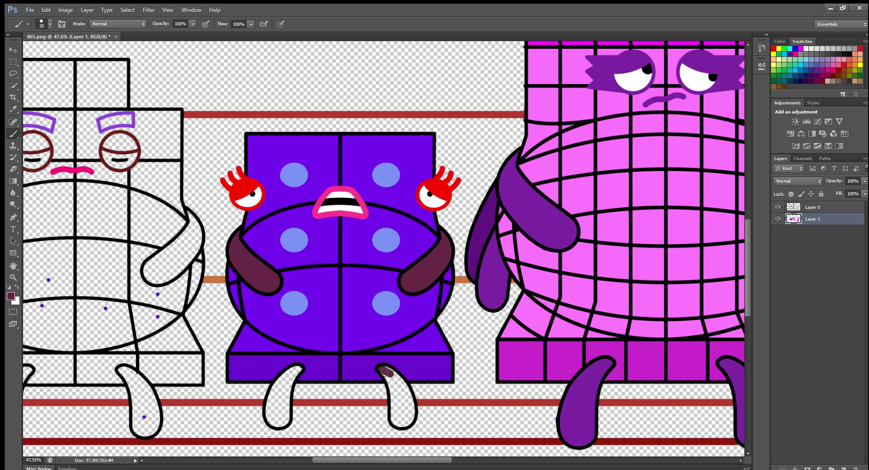
{"action": "mouse_move", "coordinate": [384, 372]}
{"action": "left_mouse_down"}
{"action": "mouse_move", "coordinate": [412, 413]}
{"action": "mouse_move", "coordinate": [394, 418]}
{"action": "mouse_move", "coordinate": [385, 374]}
{"action": "mouse_move", "coordinate": [403, 421]}
{"action": "left_mouse_up"}
{"action": "mouse_move", "coordinate": [299, 369]}
{"action": "left_mouse_down"}
{"action": "mouse_move", "coordinate": [286, 420]}
{"action": "mouse_move", "coordinate": [271, 421]}
{"action": "mouse_move", "coordinate": [278, 382]}
{"action": "mouse_move", "coordinate": [279, 416]}
{"action": "left_mouse_up"}
Step: Paint the lower body and lower side sections of the unpainted stepped block indigo, matching its color dots
{"action": "scroll", "coordinate": [214, 331], "scroll_direction": "left", "scroll_amount": 3}
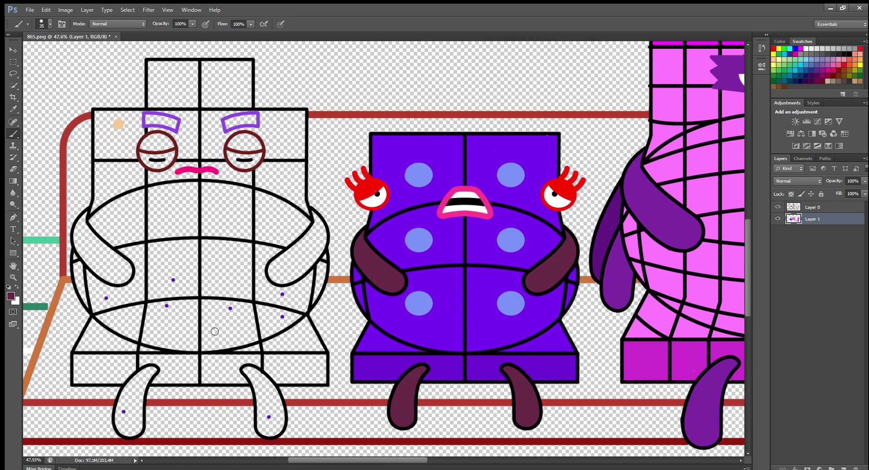
{"action": "left_click", "coordinate": [108, 299], "text": "alt"}
{"action": "mouse_move", "coordinate": [76, 261]}
{"action": "left_mouse_down"}
{"action": "mouse_move", "coordinate": [92, 310]}
{"action": "mouse_move", "coordinate": [82, 284]}
{"action": "mouse_move", "coordinate": [135, 283]}
{"action": "mouse_move", "coordinate": [123, 251]}
{"action": "mouse_move", "coordinate": [140, 263]}
{"action": "mouse_move", "coordinate": [142, 284]}
{"action": "mouse_move", "coordinate": [145, 269]}
{"action": "mouse_move", "coordinate": [144, 292]}
{"action": "mouse_move", "coordinate": [109, 308]}
{"action": "mouse_move", "coordinate": [95, 310]}
{"action": "mouse_move", "coordinate": [85, 282]}
{"action": "mouse_move", "coordinate": [94, 331]}
{"action": "mouse_move", "coordinate": [80, 350]}
{"action": "mouse_move", "coordinate": [99, 335]}
{"action": "mouse_move", "coordinate": [129, 347]}
{"action": "mouse_move", "coordinate": [305, 350]}
{"action": "mouse_move", "coordinate": [311, 333]}
{"action": "left_mouse_up"}
{"action": "key", "text": "bracketleft"}
{"action": "mouse_move", "coordinate": [328, 258]}
{"action": "left_mouse_down"}
{"action": "mouse_move", "coordinate": [313, 300]}
{"action": "mouse_move", "coordinate": [324, 258]}
{"action": "mouse_move", "coordinate": [280, 289]}
{"action": "mouse_move", "coordinate": [265, 262]}
{"action": "mouse_move", "coordinate": [279, 250]}
{"action": "mouse_move", "coordinate": [259, 247]}
{"action": "mouse_move", "coordinate": [259, 269]}
{"action": "mouse_move", "coordinate": [259, 247]}
{"action": "mouse_move", "coordinate": [256, 298]}
{"action": "mouse_move", "coordinate": [303, 308]}
{"action": "mouse_move", "coordinate": [266, 257]}
{"action": "mouse_move", "coordinate": [311, 286]}
{"action": "mouse_move", "coordinate": [296, 304]}
{"action": "mouse_move", "coordinate": [299, 342]}
{"action": "mouse_move", "coordinate": [310, 286]}
{"action": "mouse_move", "coordinate": [264, 289]}
{"action": "left_mouse_up"}
{"action": "key", "text": "bracketright"}
{"action": "key", "text": "bracketright"}
{"action": "key", "text": "bracketright"}
{"action": "left_click", "coordinate": [267, 257]}
{"action": "mouse_move", "coordinate": [310, 344]}
{"action": "left_mouse_down"}
{"action": "mouse_move", "coordinate": [107, 338]}
{"action": "mouse_move", "coordinate": [136, 315]}
{"action": "mouse_move", "coordinate": [209, 311]}
{"action": "mouse_move", "coordinate": [292, 322]}
{"action": "mouse_move", "coordinate": [163, 325]}
{"action": "mouse_move", "coordinate": [221, 342]}
{"action": "mouse_move", "coordinate": [190, 314]}
{"action": "left_mouse_up"}
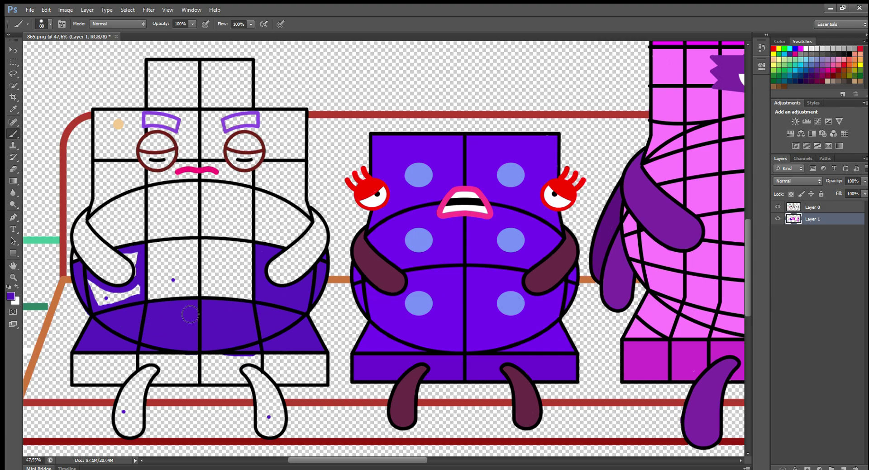
{"action": "left_click_drag", "start_coordinate": [135, 292], "coordinate": [100, 305]}
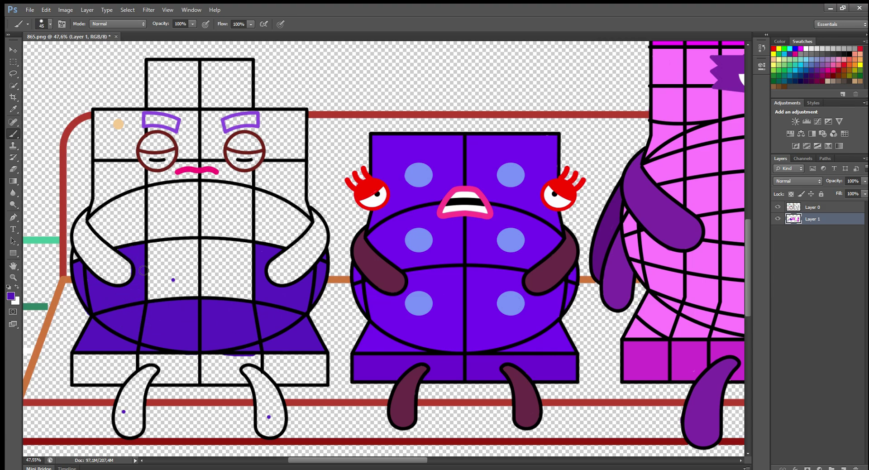
Step: Paint the stepped block's bottom base strip a darker indigo
{"action": "key", "text": "i"}
{"action": "key", "text": "b"}
{"action": "mouse_move", "coordinate": [75, 357]}
{"action": "left_mouse_down"}
{"action": "mouse_move", "coordinate": [326, 364]}
{"action": "mouse_move", "coordinate": [324, 382]}
{"action": "mouse_move", "coordinate": [274, 378]}
{"action": "mouse_move", "coordinate": [319, 365]}
{"action": "mouse_move", "coordinate": [246, 382]}
{"action": "mouse_move", "coordinate": [155, 381]}
{"action": "mouse_move", "coordinate": [146, 361]}
{"action": "mouse_move", "coordinate": [233, 380]}
{"action": "mouse_move", "coordinate": [143, 364]}
{"action": "mouse_move", "coordinate": [122, 381]}
{"action": "mouse_move", "coordinate": [90, 373]}
{"action": "left_mouse_up"}
{"action": "key", "text": "bracketright"}
{"action": "key", "text": "bracketright"}
{"action": "key", "text": "bracketright"}
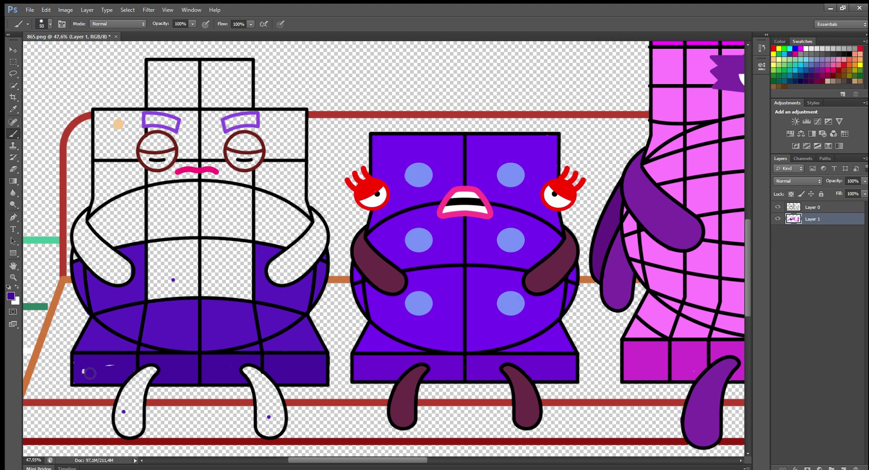
Step: Paint both legs of the stepped block indigo
{"action": "left_click", "coordinate": [572, 362], "text": "alt"}
{"action": "mouse_move", "coordinate": [150, 369]}
{"action": "left_mouse_down"}
{"action": "mouse_move", "coordinate": [142, 421]}
{"action": "mouse_move", "coordinate": [122, 425]}
{"action": "mouse_move", "coordinate": [127, 396]}
{"action": "mouse_move", "coordinate": [144, 382]}
{"action": "mouse_move", "coordinate": [129, 405]}
{"action": "left_mouse_up"}
{"action": "mouse_move", "coordinate": [248, 370]}
{"action": "left_mouse_down"}
{"action": "mouse_move", "coordinate": [264, 381]}
{"action": "mouse_move", "coordinate": [281, 416]}
{"action": "mouse_move", "coordinate": [268, 433]}
{"action": "mouse_move", "coordinate": [259, 379]}
{"action": "left_mouse_up"}
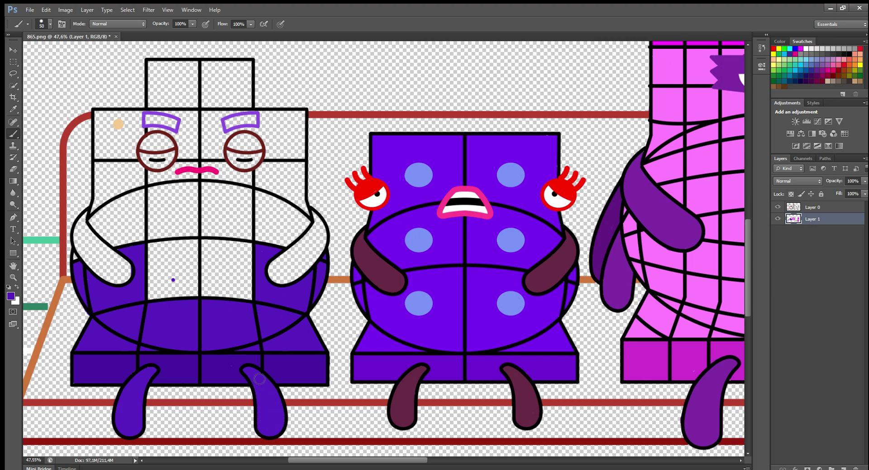
Step: Fill the stepped block's head, upper body and central belly with the light tan of its color dot
{"action": "key", "text": "i"}
{"action": "left_click", "coordinate": [118, 123]}
{"action": "key", "text": "b"}
{"action": "mouse_move", "coordinate": [152, 66]}
{"action": "left_mouse_down"}
{"action": "mouse_move", "coordinate": [224, 67]}
{"action": "mouse_move", "coordinate": [269, 114]}
{"action": "mouse_move", "coordinate": [303, 115]}
{"action": "mouse_move", "coordinate": [307, 219]}
{"action": "mouse_move", "coordinate": [290, 241]}
{"action": "mouse_move", "coordinate": [240, 228]}
{"action": "mouse_move", "coordinate": [250, 242]}
{"action": "mouse_move", "coordinate": [251, 298]}
{"action": "mouse_move", "coordinate": [164, 294]}
{"action": "mouse_move", "coordinate": [176, 295]}
{"action": "mouse_move", "coordinate": [152, 281]}
{"action": "mouse_move", "coordinate": [152, 237]}
{"action": "mouse_move", "coordinate": [117, 242]}
{"action": "mouse_move", "coordinate": [99, 228]}
{"action": "mouse_move", "coordinate": [103, 117]}
{"action": "mouse_move", "coordinate": [101, 160]}
{"action": "mouse_move", "coordinate": [103, 114]}
{"action": "mouse_move", "coordinate": [138, 117]}
{"action": "mouse_move", "coordinate": [156, 98]}
{"action": "mouse_move", "coordinate": [145, 87]}
{"action": "mouse_move", "coordinate": [162, 103]}
{"action": "mouse_move", "coordinate": [203, 78]}
{"action": "mouse_move", "coordinate": [206, 104]}
{"action": "mouse_move", "coordinate": [243, 96]}
{"action": "mouse_move", "coordinate": [220, 133]}
{"action": "mouse_move", "coordinate": [212, 128]}
{"action": "mouse_move", "coordinate": [189, 156]}
{"action": "mouse_move", "coordinate": [275, 168]}
{"action": "mouse_move", "coordinate": [295, 142]}
{"action": "mouse_move", "coordinate": [299, 215]}
{"action": "mouse_move", "coordinate": [278, 223]}
{"action": "mouse_move", "coordinate": [252, 210]}
{"action": "mouse_move", "coordinate": [269, 197]}
{"action": "mouse_move", "coordinate": [278, 146]}
{"action": "mouse_move", "coordinate": [246, 240]}
{"action": "mouse_move", "coordinate": [243, 280]}
{"action": "mouse_move", "coordinate": [174, 285]}
{"action": "mouse_move", "coordinate": [239, 291]}
{"action": "mouse_move", "coordinate": [164, 281]}
{"action": "mouse_move", "coordinate": [185, 251]}
{"action": "mouse_move", "coordinate": [186, 271]}
{"action": "mouse_move", "coordinate": [205, 248]}
{"action": "mouse_move", "coordinate": [161, 235]}
{"action": "mouse_move", "coordinate": [116, 236]}
{"action": "mouse_move", "coordinate": [116, 137]}
{"action": "mouse_move", "coordinate": [126, 226]}
{"action": "mouse_move", "coordinate": [244, 190]}
{"action": "mouse_move", "coordinate": [161, 207]}
{"action": "mouse_move", "coordinate": [147, 197]}
{"action": "mouse_move", "coordinate": [156, 224]}
{"action": "mouse_move", "coordinate": [130, 167]}
{"action": "mouse_move", "coordinate": [158, 181]}
{"action": "mouse_move", "coordinate": [133, 127]}
{"action": "left_mouse_up"}
{"action": "key", "text": "bracketleft"}
{"action": "key", "text": "bracketright"}
{"action": "key", "text": "bracketright"}
{"action": "key", "text": "bracketright"}
{"action": "key", "text": "bracketright"}
{"action": "key", "text": "bracketright"}
{"action": "key", "text": "bracketright"}
{"action": "key", "text": "bracketright"}
{"action": "key", "text": "bracketright"}
{"action": "key", "text": "bracketright"}
{"action": "key", "text": "bracketright"}
{"action": "left_click_drag", "start_coordinate": [170, 167], "coordinate": [212, 153]}
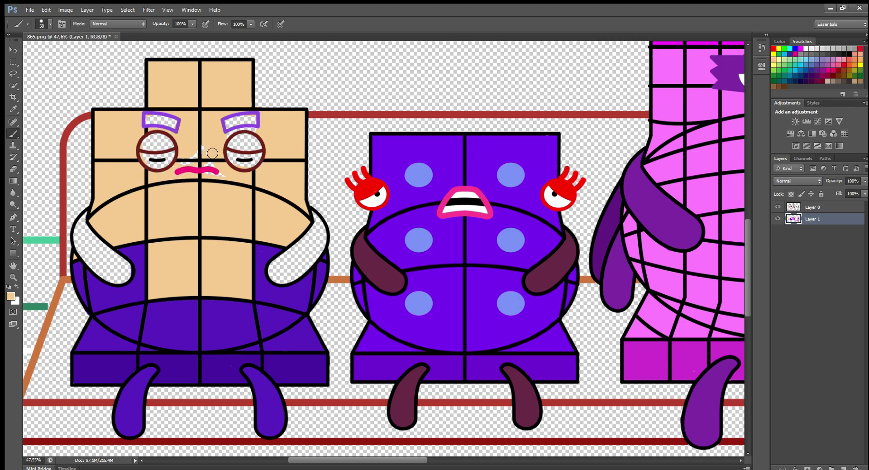
Step: Fill the stepped block's eyebrows with purple and its upper eyelids with dark reddish brown
{"action": "left_click", "coordinate": [246, 128], "text": "alt"}
{"action": "key", "text": "bracketleft"}
{"action": "key", "text": "bracketleft"}
{"action": "key", "text": "bracketleft"}
{"action": "left_click_drag", "start_coordinate": [228, 123], "coordinate": [248, 123]}
{"action": "mouse_move", "coordinate": [148, 116]}
{"action": "left_mouse_down"}
{"action": "mouse_move", "coordinate": [178, 122]}
{"action": "mouse_move", "coordinate": [147, 122]}
{"action": "mouse_move", "coordinate": [171, 146]}
{"action": "mouse_move", "coordinate": [145, 147]}
{"action": "left_mouse_up"}
{"action": "left_click", "coordinate": [157, 133], "text": "alt"}
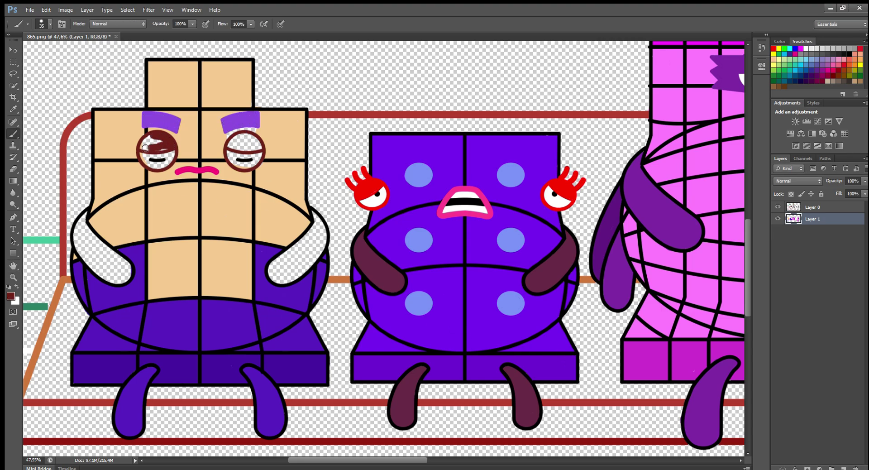
{"action": "left_click_drag", "start_coordinate": [230, 146], "coordinate": [259, 129]}
Step: Touch up the gap in the stepped block's eyebrow with purple and paint the lower halves of its eyes white
{"action": "key", "text": "i"}
{"action": "left_click", "coordinate": [216, 136], "text": "alt"}
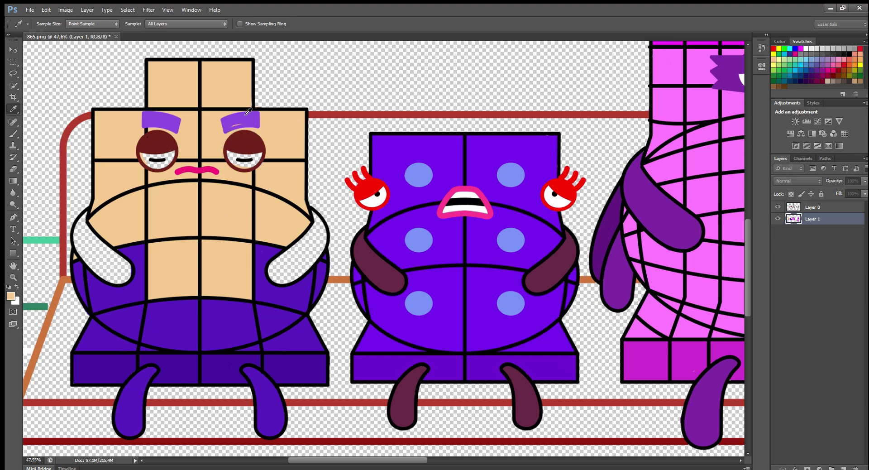
{"action": "left_click", "coordinate": [231, 123], "text": "alt"}
{"action": "left_click", "coordinate": [225, 127]}
{"action": "left_click", "coordinate": [772, 53]}
{"action": "key", "text": "b"}
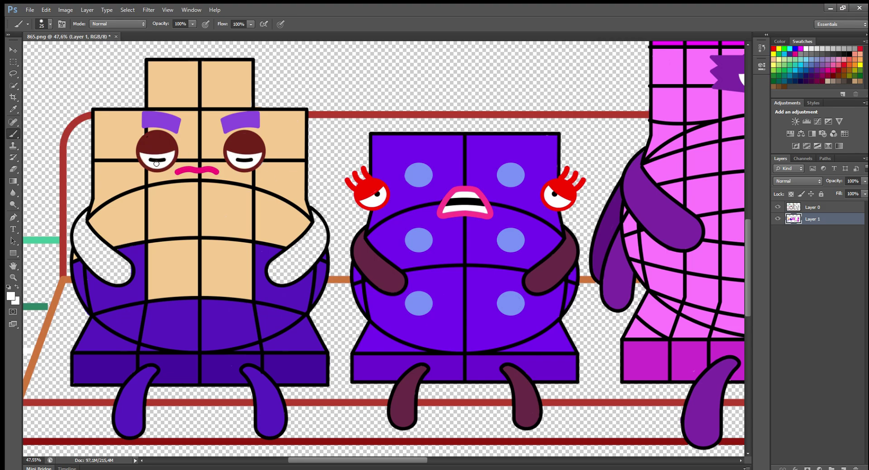
Step: Paint both arms of the tan stepped block ochre
{"action": "key", "text": "i"}
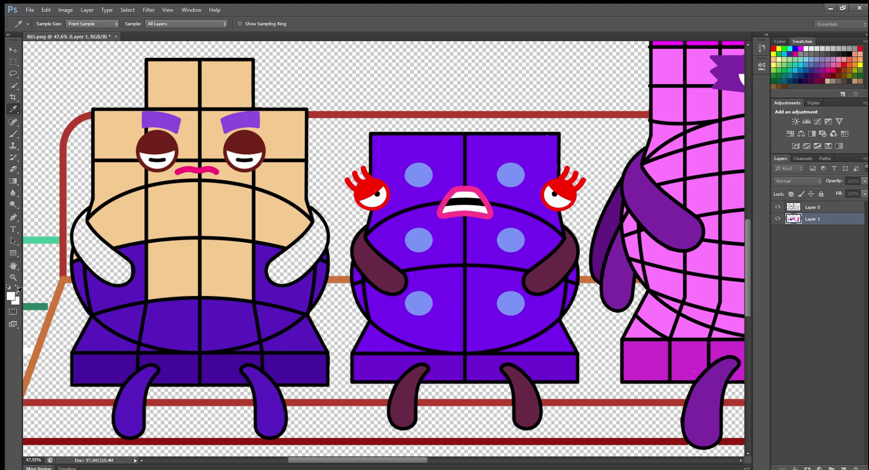
{"action": "left_click", "coordinate": [574, 364]}
{"action": "mouse_move", "coordinate": [314, 214]}
{"action": "left_mouse_down"}
{"action": "mouse_move", "coordinate": [322, 240]}
{"action": "mouse_move", "coordinate": [316, 219]}
{"action": "mouse_move", "coordinate": [322, 234]}
{"action": "mouse_move", "coordinate": [309, 264]}
{"action": "mouse_move", "coordinate": [271, 276]}
{"action": "mouse_move", "coordinate": [314, 229]}
{"action": "mouse_move", "coordinate": [298, 266]}
{"action": "left_mouse_up"}
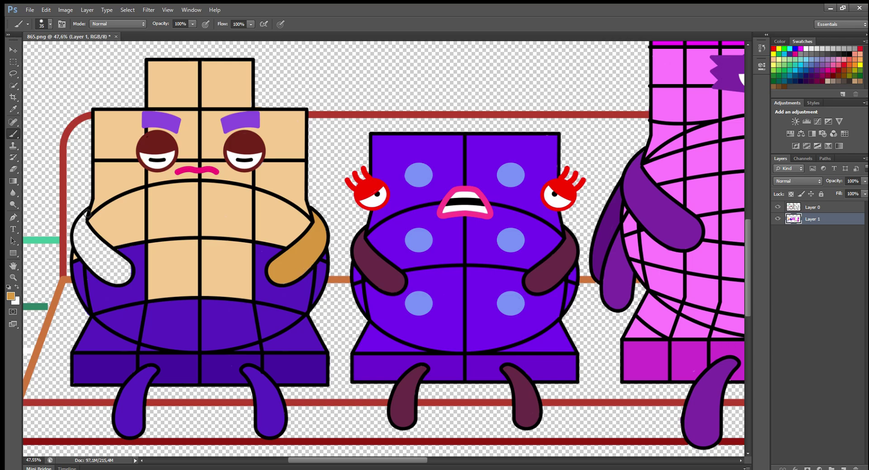
{"action": "mouse_move", "coordinate": [87, 213]}
{"action": "left_mouse_down"}
{"action": "mouse_move", "coordinate": [83, 255]}
{"action": "mouse_move", "coordinate": [84, 230]}
{"action": "mouse_move", "coordinate": [129, 269]}
{"action": "mouse_move", "coordinate": [85, 252]}
{"action": "left_mouse_up"}
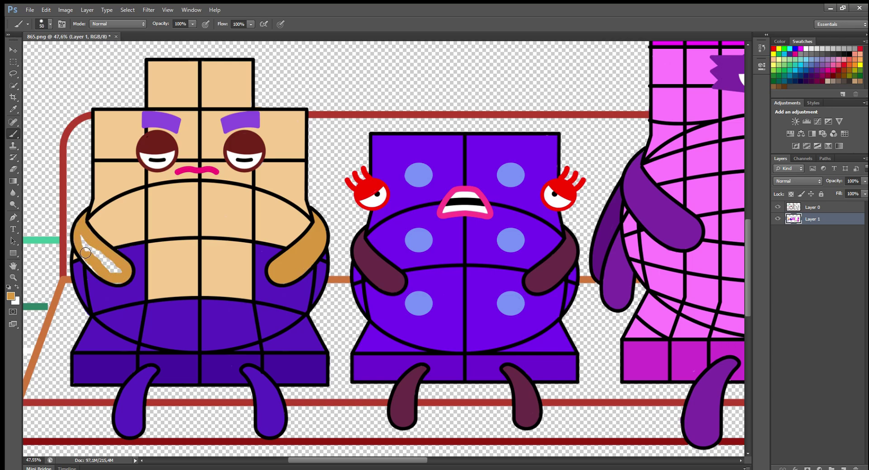
{"action": "left_click_drag", "start_coordinate": [122, 280], "coordinate": [83, 238]}
Step: Add a new layer beneath Layer 1 and paint the sofa's backrest red on it behind the characters
{"action": "scroll", "coordinate": [104, 244], "scroll_direction": "down", "scroll_amount": 5}
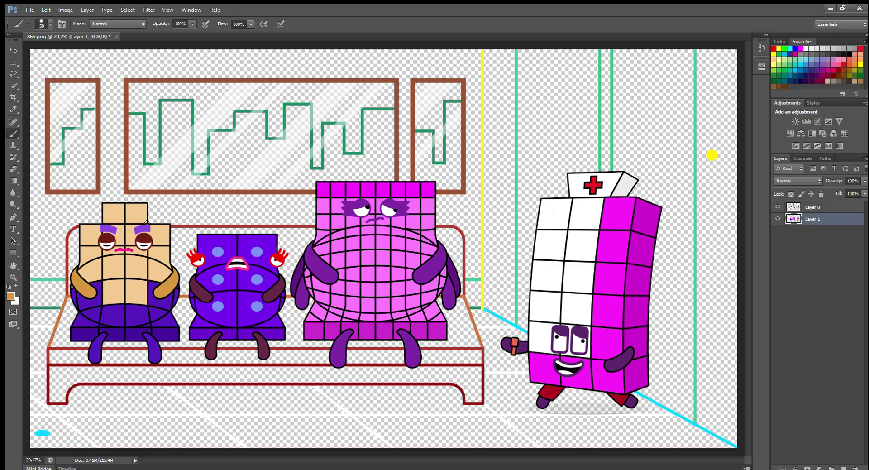
{"action": "left_click", "coordinate": [843, 467]}
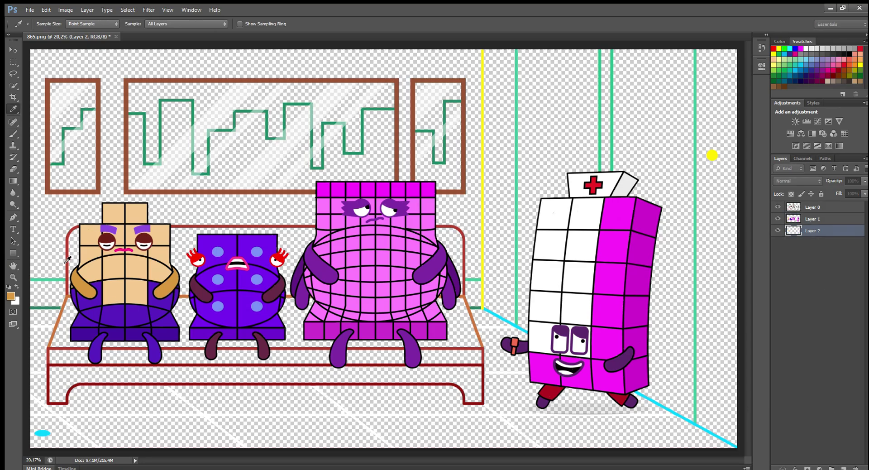
{"action": "left_click", "coordinate": [68, 291], "text": "alt"}
{"action": "left_click_drag", "start_coordinate": [71, 250], "coordinate": [76, 269]}
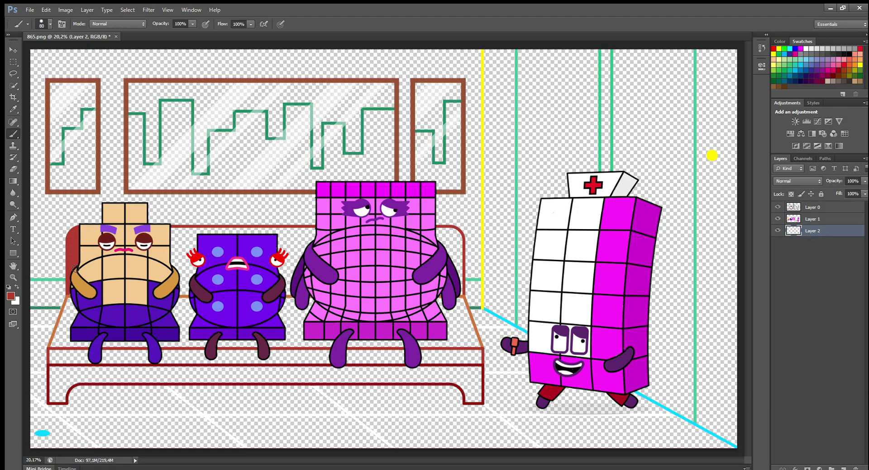
{"action": "mouse_move", "coordinate": [178, 235]}
{"action": "left_mouse_down"}
{"action": "mouse_move", "coordinate": [212, 238]}
{"action": "mouse_move", "coordinate": [196, 287]}
{"action": "mouse_move", "coordinate": [179, 292]}
{"action": "mouse_move", "coordinate": [183, 245]}
{"action": "mouse_move", "coordinate": [192, 274]}
{"action": "mouse_move", "coordinate": [197, 234]}
{"action": "mouse_move", "coordinate": [291, 240]}
{"action": "mouse_move", "coordinate": [286, 288]}
{"action": "left_mouse_up"}
{"action": "mouse_move", "coordinate": [349, 264]}
{"action": "left_mouse_down"}
{"action": "mouse_move", "coordinate": [453, 236]}
{"action": "mouse_move", "coordinate": [459, 294]}
{"action": "mouse_move", "coordinate": [441, 235]}
{"action": "left_mouse_up"}
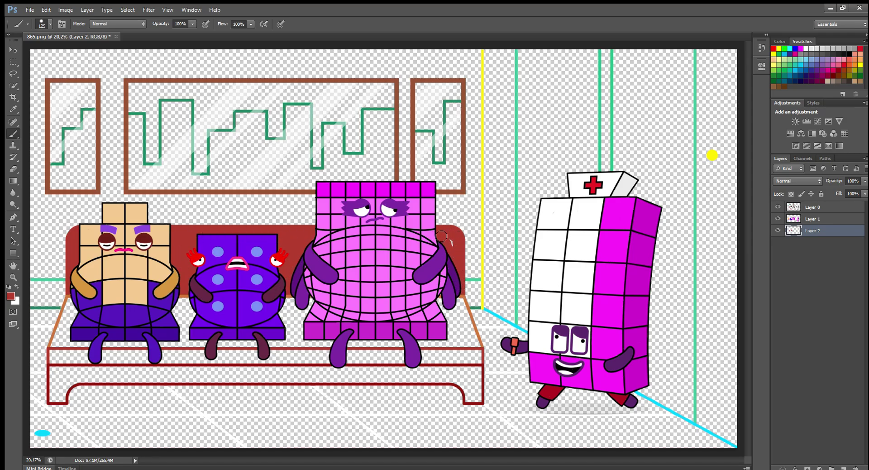
Step: Paint the sofa's seat orange-brown around and between the seated characters
{"action": "left_click", "coordinate": [67, 309], "text": "alt"}
{"action": "key", "text": "bracketleft"}
{"action": "key", "text": "bracketleft"}
{"action": "key", "text": "bracketleft"}
{"action": "mouse_move", "coordinate": [50, 344]}
{"action": "left_mouse_down"}
{"action": "mouse_move", "coordinate": [480, 345]}
{"action": "mouse_move", "coordinate": [473, 331]}
{"action": "left_mouse_up"}
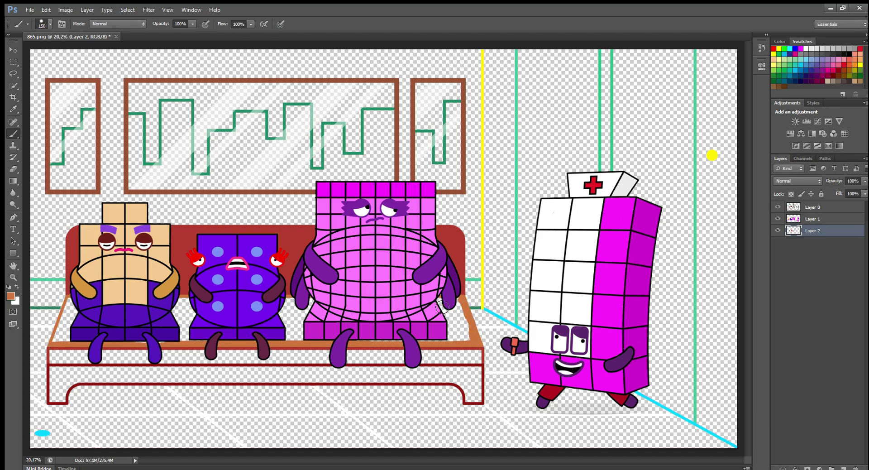
{"action": "mouse_move", "coordinate": [442, 307]}
{"action": "left_mouse_down"}
{"action": "mouse_move", "coordinate": [457, 337]}
{"action": "mouse_move", "coordinate": [453, 327]}
{"action": "left_mouse_up"}
{"action": "mouse_move", "coordinate": [316, 316]}
{"action": "left_mouse_down"}
{"action": "mouse_move", "coordinate": [181, 337]}
{"action": "mouse_move", "coordinate": [175, 318]}
{"action": "left_mouse_up"}
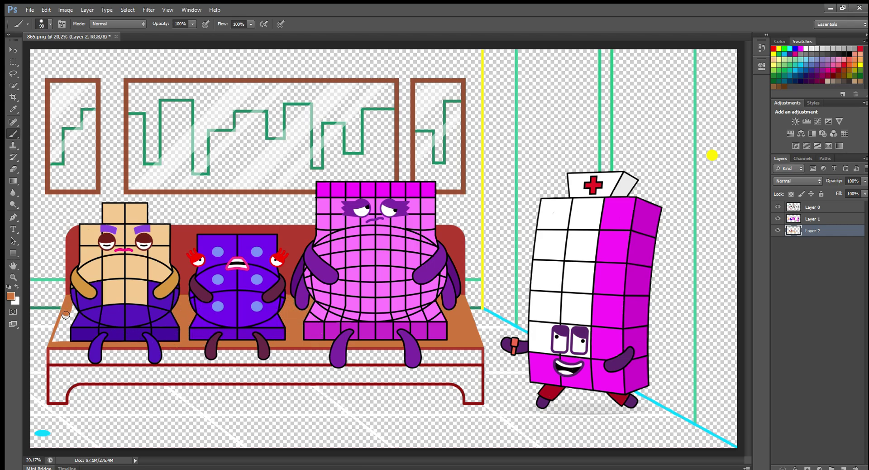
{"action": "mouse_move", "coordinate": [65, 314]}
{"action": "left_mouse_down"}
{"action": "mouse_move", "coordinate": [61, 337]}
{"action": "mouse_move", "coordinate": [106, 356]}
{"action": "mouse_move", "coordinate": [325, 347]}
{"action": "mouse_move", "coordinate": [475, 354]}
{"action": "mouse_move", "coordinate": [63, 361]}
{"action": "mouse_move", "coordinate": [176, 373]}
{"action": "mouse_move", "coordinate": [427, 372]}
{"action": "mouse_move", "coordinate": [479, 385]}
{"action": "mouse_move", "coordinate": [470, 401]}
{"action": "mouse_move", "coordinate": [448, 379]}
{"action": "mouse_move", "coordinate": [236, 376]}
{"action": "left_mouse_up"}
Step: Paint the sofa's front seat edge red and its lower base and feet dark red
{"action": "key", "text": "bracketright"}
{"action": "key", "text": "bracketright"}
{"action": "left_click", "coordinate": [392, 387], "text": "alt"}
{"action": "left_click", "coordinate": [52, 361], "text": "alt"}
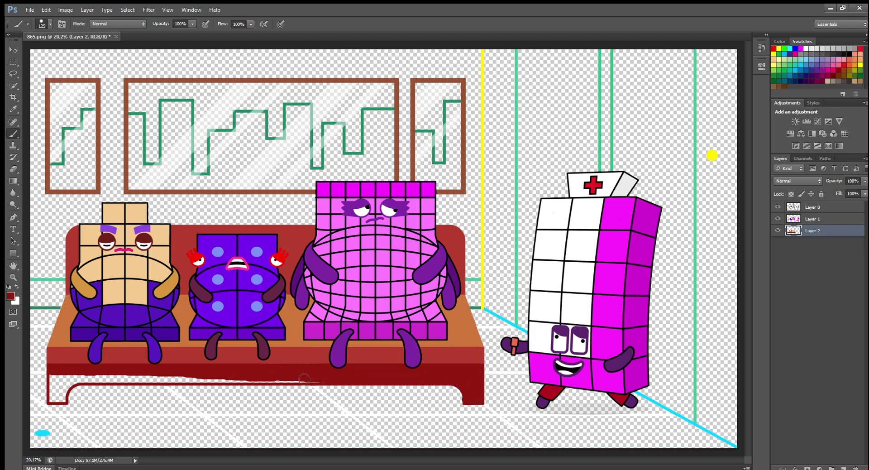
{"action": "left_click_drag", "start_coordinate": [304, 379], "coordinate": [138, 379]}
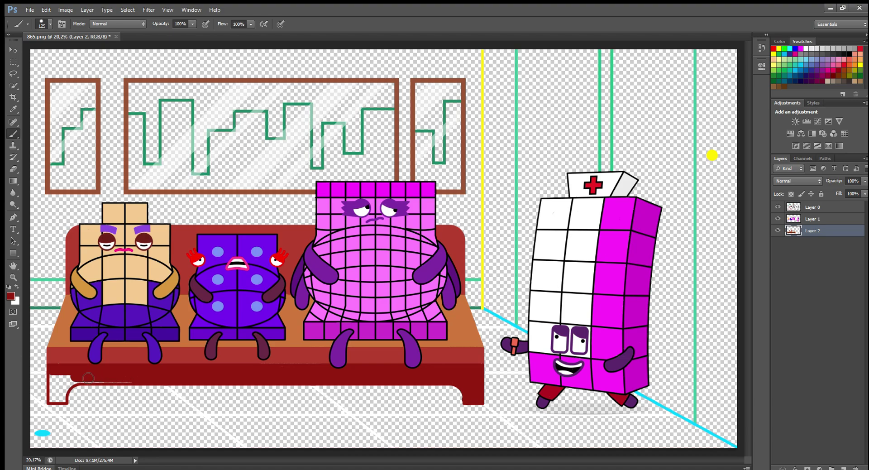
{"action": "left_click_drag", "start_coordinate": [76, 380], "coordinate": [59, 390]}
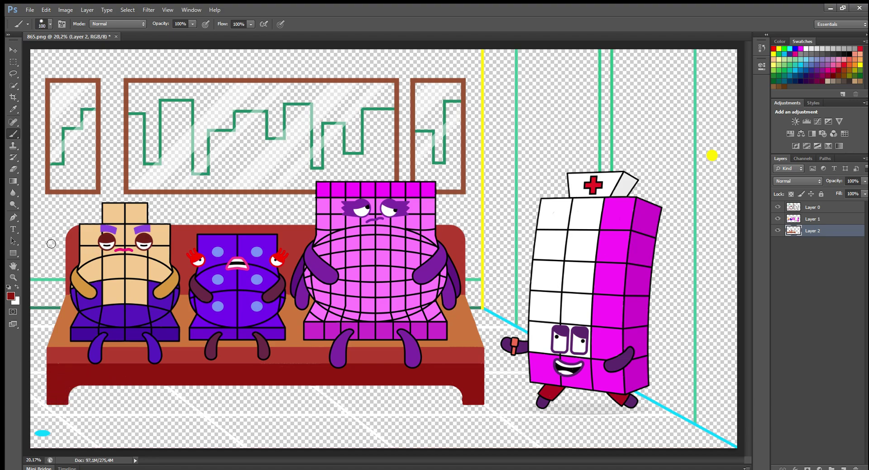
Step: Fill the skyline shapes in all three windows with the green of their outlines
{"action": "left_click", "coordinate": [67, 164], "text": "alt"}
{"action": "mouse_move", "coordinate": [88, 110]}
{"action": "left_mouse_down"}
{"action": "mouse_move", "coordinate": [93, 186]}
{"action": "mouse_move", "coordinate": [56, 171]}
{"action": "mouse_move", "coordinate": [68, 131]}
{"action": "mouse_move", "coordinate": [88, 115]}
{"action": "mouse_move", "coordinate": [78, 141]}
{"action": "left_mouse_up"}
{"action": "mouse_move", "coordinate": [141, 115]}
{"action": "left_mouse_down"}
{"action": "mouse_move", "coordinate": [138, 158]}
{"action": "mouse_move", "coordinate": [165, 156]}
{"action": "mouse_move", "coordinate": [167, 104]}
{"action": "mouse_move", "coordinate": [187, 140]}
{"action": "mouse_move", "coordinate": [190, 125]}
{"action": "mouse_move", "coordinate": [181, 167]}
{"action": "mouse_move", "coordinate": [134, 121]}
{"action": "mouse_move", "coordinate": [135, 183]}
{"action": "mouse_move", "coordinate": [196, 184]}
{"action": "mouse_move", "coordinate": [138, 177]}
{"action": "left_mouse_up"}
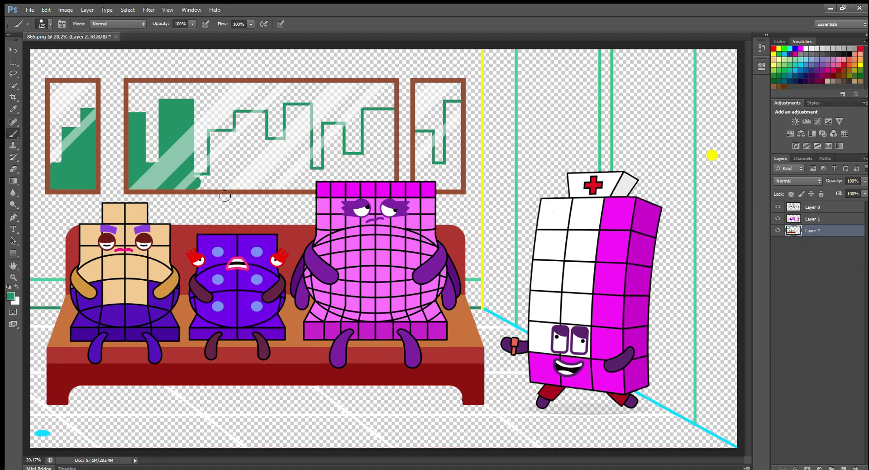
{"action": "mouse_move", "coordinate": [225, 196]}
{"action": "left_mouse_down"}
{"action": "mouse_move", "coordinate": [258, 183]}
{"action": "mouse_move", "coordinate": [390, 177]}
{"action": "mouse_move", "coordinate": [394, 117]}
{"action": "mouse_move", "coordinate": [371, 172]}
{"action": "mouse_move", "coordinate": [344, 174]}
{"action": "mouse_move", "coordinate": [332, 130]}
{"action": "mouse_move", "coordinate": [330, 177]}
{"action": "mouse_move", "coordinate": [307, 111]}
{"action": "mouse_move", "coordinate": [213, 176]}
{"action": "mouse_move", "coordinate": [216, 133]}
{"action": "mouse_move", "coordinate": [244, 118]}
{"action": "mouse_move", "coordinate": [263, 119]}
{"action": "mouse_move", "coordinate": [283, 151]}
{"action": "mouse_move", "coordinate": [226, 149]}
{"action": "mouse_move", "coordinate": [285, 168]}
{"action": "mouse_move", "coordinate": [301, 163]}
{"action": "left_mouse_up"}
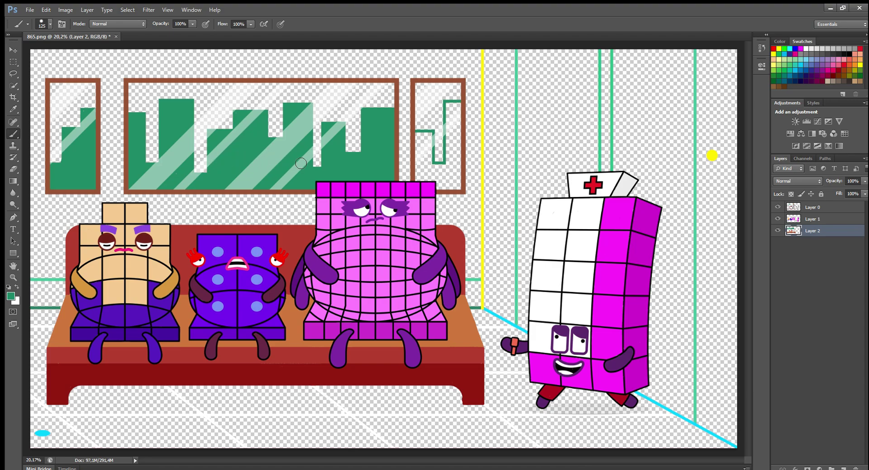
{"action": "mouse_move", "coordinate": [456, 107]}
{"action": "left_mouse_down"}
{"action": "mouse_move", "coordinate": [457, 143]}
{"action": "mouse_move", "coordinate": [429, 183]}
{"action": "mouse_move", "coordinate": [421, 142]}
{"action": "left_mouse_up"}
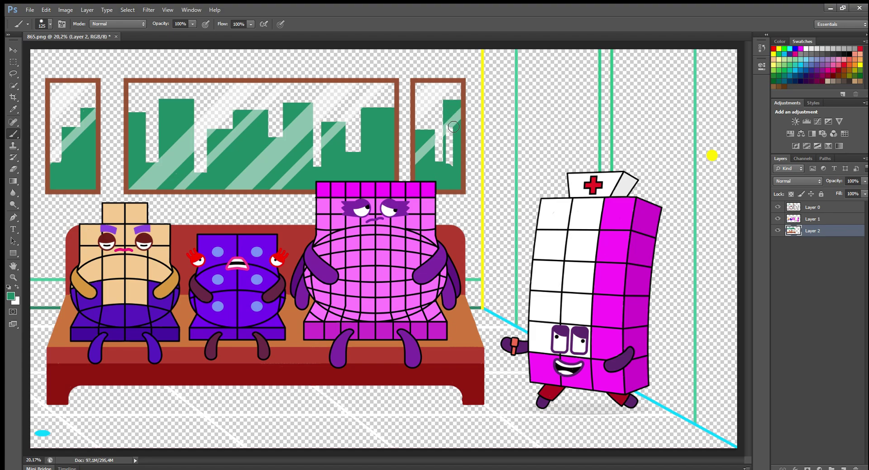
Step: Paint the two wall sections on either side of the green-outlined doorway yellow
{"action": "key", "text": "i"}
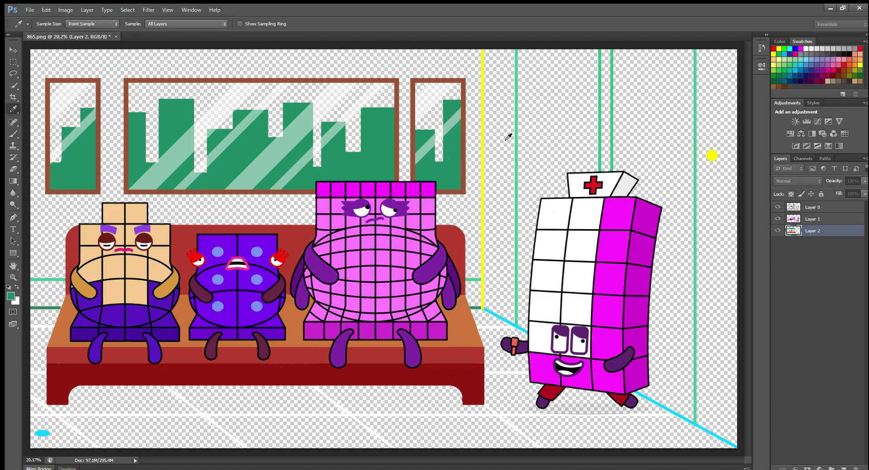
{"action": "key", "text": "b"}
{"action": "left_click_drag", "start_coordinate": [509, 50], "coordinate": [511, 176]}
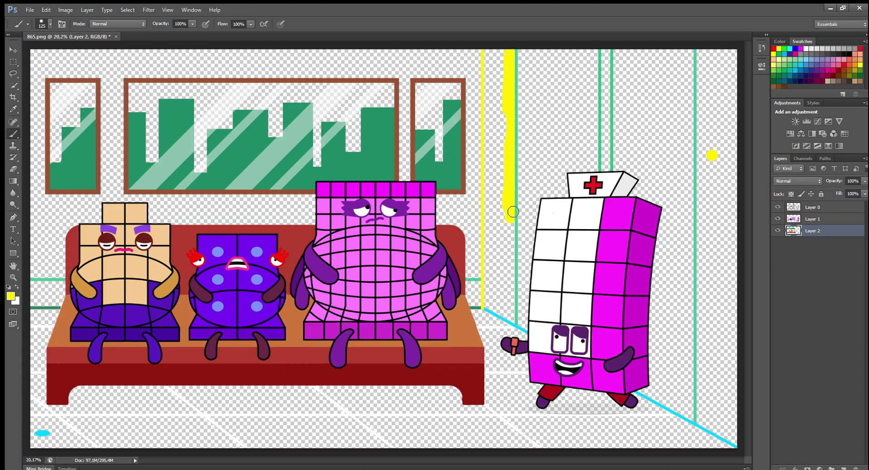
{"action": "mouse_move", "coordinate": [513, 211]}
{"action": "left_mouse_down"}
{"action": "mouse_move", "coordinate": [513, 321]}
{"action": "mouse_move", "coordinate": [506, 308]}
{"action": "mouse_move", "coordinate": [495, 312]}
{"action": "mouse_move", "coordinate": [488, 293]}
{"action": "mouse_move", "coordinate": [494, 298]}
{"action": "mouse_move", "coordinate": [492, 230]}
{"action": "left_mouse_up"}
{"action": "left_click_drag", "start_coordinate": [488, 183], "coordinate": [492, 206]}
{"action": "mouse_move", "coordinate": [492, 267]}
{"action": "left_mouse_down"}
{"action": "mouse_move", "coordinate": [505, 203]}
{"action": "mouse_move", "coordinate": [507, 76]}
{"action": "mouse_move", "coordinate": [497, 120]}
{"action": "left_mouse_up"}
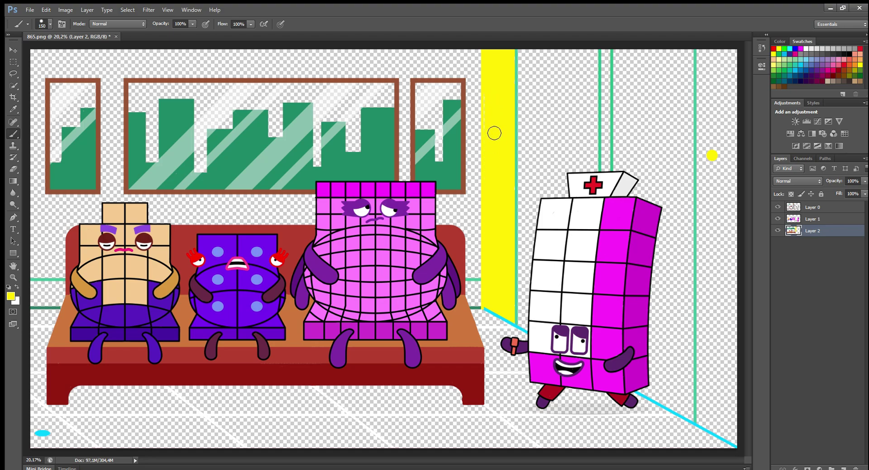
{"action": "mouse_move", "coordinate": [705, 52]}
{"action": "left_mouse_down"}
{"action": "mouse_move", "coordinate": [729, 58]}
{"action": "mouse_move", "coordinate": [734, 186]}
{"action": "mouse_move", "coordinate": [724, 83]}
{"action": "mouse_move", "coordinate": [718, 119]}
{"action": "mouse_move", "coordinate": [704, 98]}
{"action": "mouse_move", "coordinate": [703, 185]}
{"action": "mouse_move", "coordinate": [713, 228]}
{"action": "mouse_move", "coordinate": [706, 205]}
{"action": "mouse_move", "coordinate": [706, 425]}
{"action": "mouse_move", "coordinate": [708, 400]}
{"action": "mouse_move", "coordinate": [713, 429]}
{"action": "mouse_move", "coordinate": [742, 444]}
{"action": "mouse_move", "coordinate": [740, 262]}
{"action": "mouse_move", "coordinate": [726, 341]}
{"action": "mouse_move", "coordinate": [717, 259]}
{"action": "left_mouse_up"}
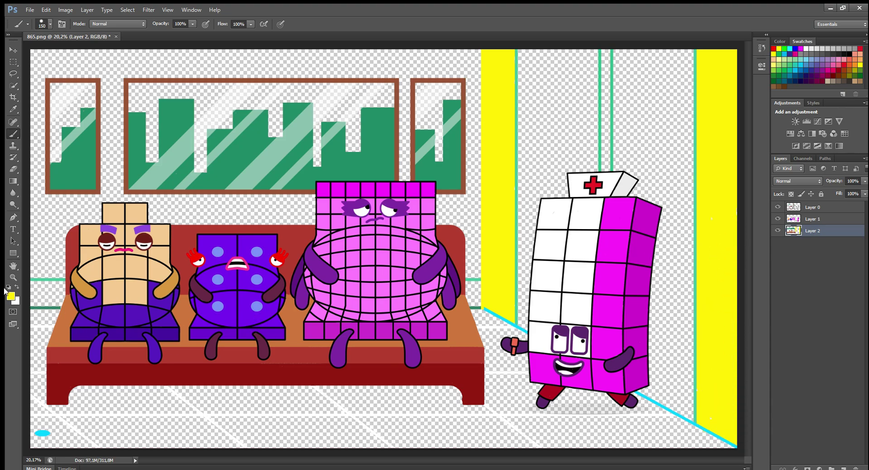
Step: Paint the vertical strip inside the doorway green and the band along the base of the back wall dark green
{"action": "left_click", "coordinate": [600, 136], "text": "alt"}
{"action": "left_click_drag", "start_coordinate": [608, 104], "coordinate": [605, 151]}
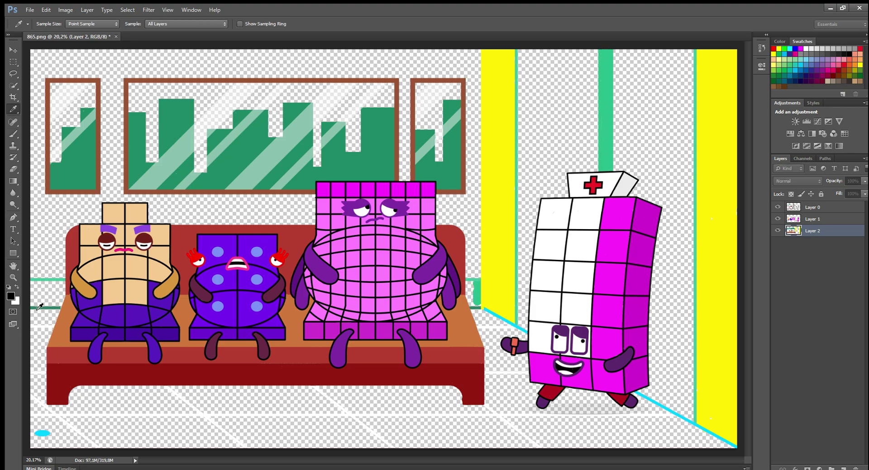
{"action": "left_click", "coordinate": [481, 286], "text": "alt"}
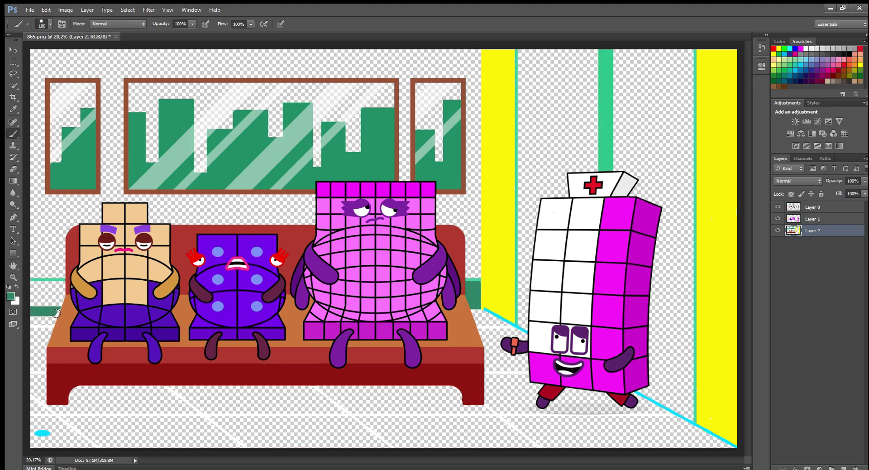
{"action": "left_click_drag", "start_coordinate": [63, 288], "coordinate": [54, 294]}
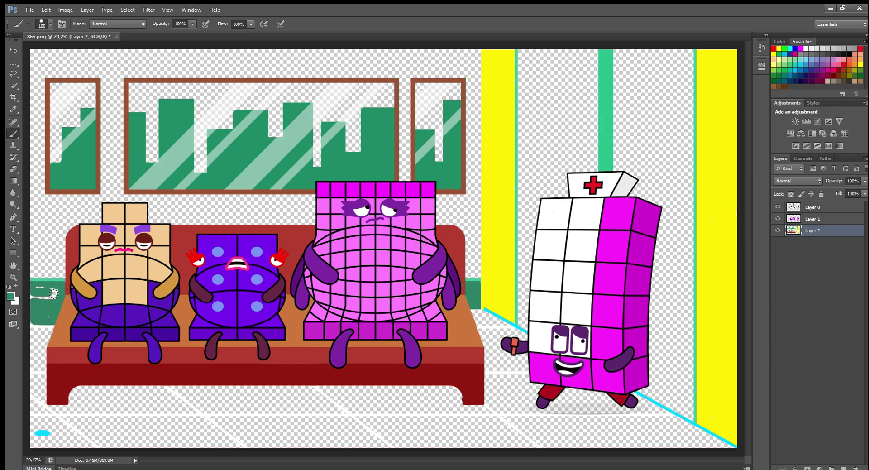
Step: Sample the sofa and floor colors and add a new Layer 3 beneath Layer 2
{"action": "left_click", "coordinate": [456, 241], "text": "alt"}
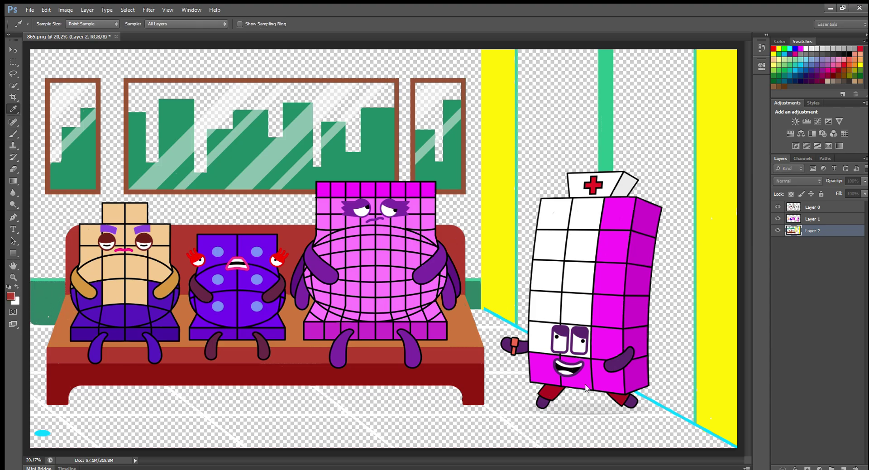
{"action": "left_click", "coordinate": [466, 312], "text": "alt"}
{"action": "left_click", "coordinate": [17, 300]}
{"action": "left_click", "coordinate": [42, 430]}
{"action": "left_click", "coordinate": [485, 377]}
{"action": "left_click", "coordinate": [842, 467], "text": "ctrl"}
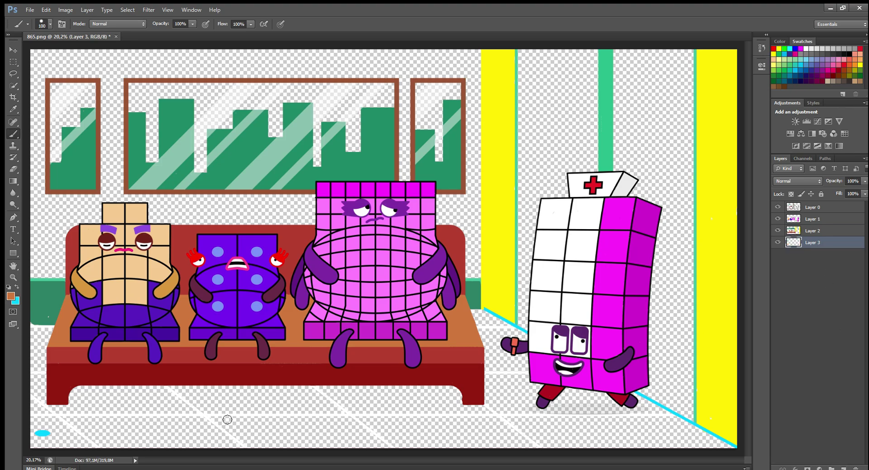
Step: Paint the whole tiled floor cyan around the sofa and the walking nurse character, working on Layer 3
{"action": "left_click", "coordinate": [43, 432], "text": "alt"}
{"action": "mouse_move", "coordinate": [40, 333]}
{"action": "left_mouse_down"}
{"action": "mouse_move", "coordinate": [71, 334]}
{"action": "mouse_move", "coordinate": [49, 375]}
{"action": "left_mouse_up"}
{"action": "key", "text": "alt+bracketright"}
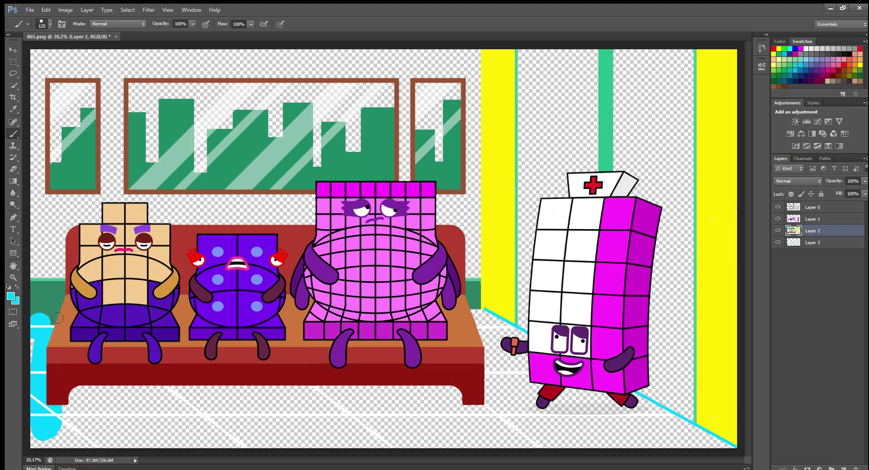
{"action": "key", "text": "alt+bracketleft"}
{"action": "key", "text": "bracketright"}
{"action": "key", "text": "bracketright"}
{"action": "key", "text": "bracketright"}
{"action": "key", "text": "bracketright"}
{"action": "key", "text": "bracketright"}
{"action": "mouse_move", "coordinate": [47, 441]}
{"action": "left_mouse_down"}
{"action": "mouse_move", "coordinate": [125, 402]}
{"action": "mouse_move", "coordinate": [383, 398]}
{"action": "mouse_move", "coordinate": [458, 399]}
{"action": "mouse_move", "coordinate": [224, 418]}
{"action": "mouse_move", "coordinate": [452, 449]}
{"action": "mouse_move", "coordinate": [194, 435]}
{"action": "mouse_move", "coordinate": [458, 421]}
{"action": "mouse_move", "coordinate": [537, 449]}
{"action": "mouse_move", "coordinate": [672, 433]}
{"action": "mouse_move", "coordinate": [716, 447]}
{"action": "left_mouse_up"}
{"action": "key", "text": "bracketleft"}
{"action": "key", "text": "bracketleft"}
{"action": "mouse_move", "coordinate": [659, 446]}
{"action": "left_mouse_down"}
{"action": "mouse_move", "coordinate": [634, 406]}
{"action": "mouse_move", "coordinate": [648, 415]}
{"action": "mouse_move", "coordinate": [610, 414]}
{"action": "left_mouse_up"}
{"action": "mouse_move", "coordinate": [482, 325]}
{"action": "left_mouse_down"}
{"action": "mouse_move", "coordinate": [532, 347]}
{"action": "mouse_move", "coordinate": [486, 353]}
{"action": "mouse_move", "coordinate": [504, 389]}
{"action": "left_mouse_up"}
Step: Paint the sky in all three windows pale mint and the back wall around them medium green on Layer 3
{"action": "left_click", "coordinate": [516, 215], "text": "alt"}
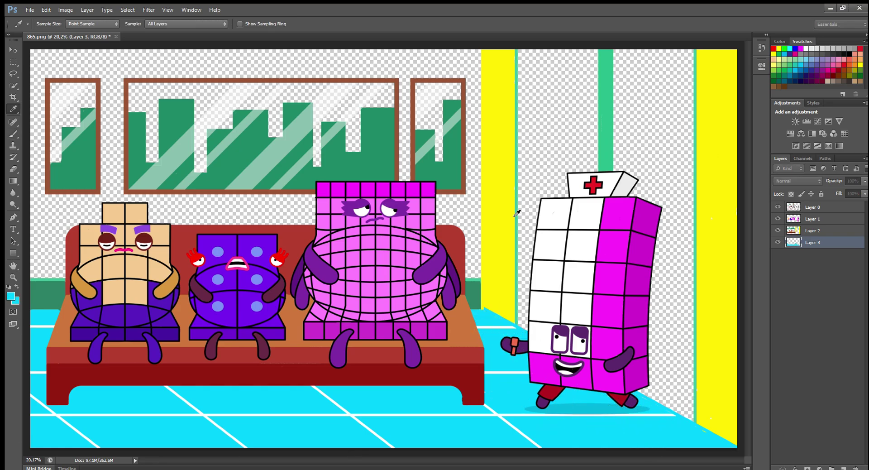
{"action": "left_click", "coordinate": [9, 294]}
{"action": "left_click", "coordinate": [565, 343]}
{"action": "mouse_move", "coordinate": [427, 95]}
{"action": "left_mouse_down"}
{"action": "mouse_move", "coordinate": [456, 117]}
{"action": "mouse_move", "coordinate": [428, 149]}
{"action": "left_mouse_up"}
{"action": "mouse_move", "coordinate": [393, 99]}
{"action": "left_mouse_down"}
{"action": "mouse_move", "coordinate": [140, 94]}
{"action": "mouse_move", "coordinate": [155, 109]}
{"action": "mouse_move", "coordinate": [232, 115]}
{"action": "mouse_move", "coordinate": [290, 138]}
{"action": "mouse_move", "coordinate": [325, 108]}
{"action": "mouse_move", "coordinate": [320, 166]}
{"action": "mouse_move", "coordinate": [365, 114]}
{"action": "left_mouse_up"}
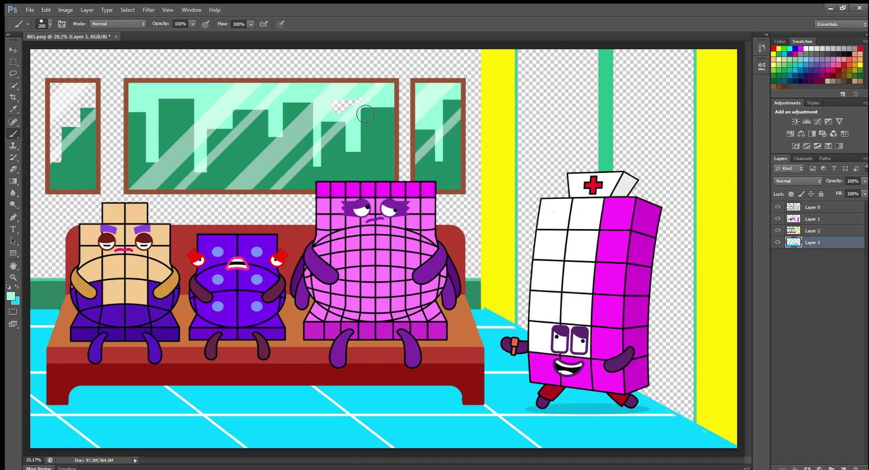
{"action": "left_click_drag", "start_coordinate": [93, 117], "coordinate": [63, 125]}
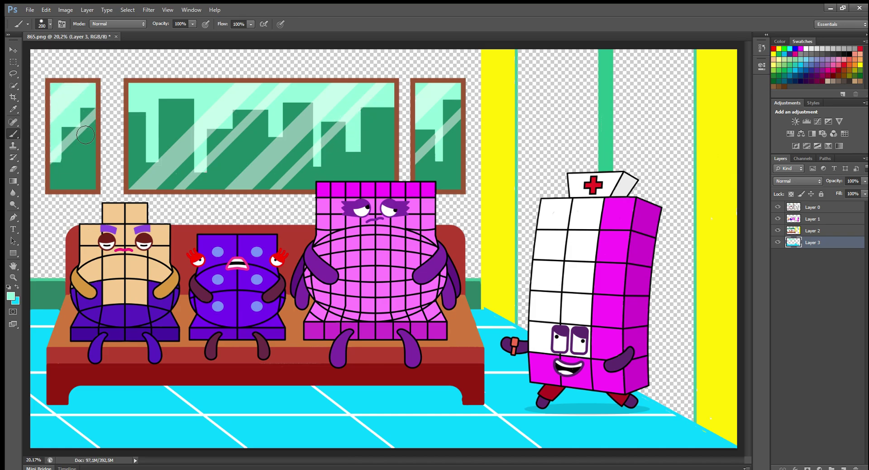
{"action": "mouse_move", "coordinate": [473, 196]}
{"action": "left_mouse_down"}
{"action": "mouse_move", "coordinate": [476, 276]}
{"action": "mouse_move", "coordinate": [479, 72]}
{"action": "mouse_move", "coordinate": [479, 101]}
{"action": "mouse_move", "coordinate": [389, 63]}
{"action": "mouse_move", "coordinate": [267, 59]}
{"action": "mouse_move", "coordinate": [396, 76]}
{"action": "mouse_move", "coordinate": [43, 61]}
{"action": "mouse_move", "coordinate": [113, 89]}
{"action": "mouse_move", "coordinate": [113, 208]}
{"action": "mouse_move", "coordinate": [119, 86]}
{"action": "mouse_move", "coordinate": [124, 213]}
{"action": "mouse_move", "coordinate": [41, 204]}
{"action": "mouse_move", "coordinate": [43, 80]}
{"action": "mouse_move", "coordinate": [46, 265]}
{"action": "mouse_move", "coordinate": [68, 277]}
{"action": "mouse_move", "coordinate": [129, 210]}
{"action": "mouse_move", "coordinate": [217, 209]}
{"action": "mouse_move", "coordinate": [322, 223]}
{"action": "mouse_move", "coordinate": [349, 212]}
{"action": "mouse_move", "coordinate": [450, 218]}
{"action": "left_mouse_up"}
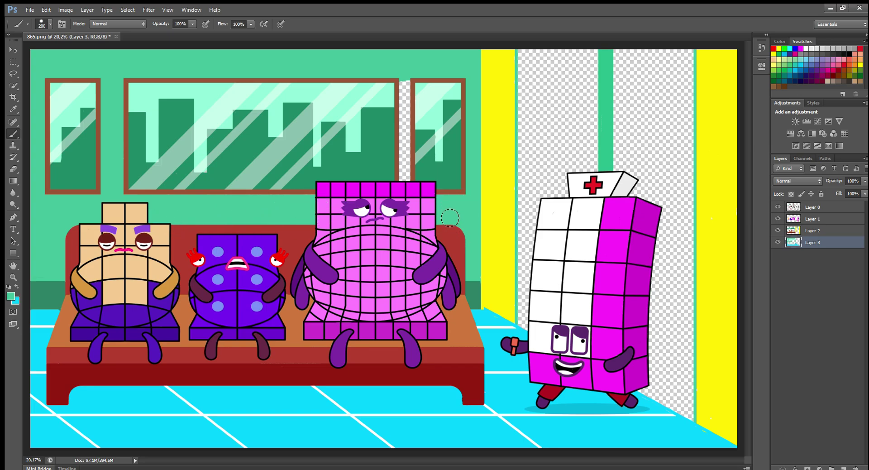
{"action": "left_click_drag", "start_coordinate": [408, 112], "coordinate": [411, 170]}
Step: Add Layer 4 beneath Layer 3 and paint the area inside the doorway the same green as the back wall
{"action": "left_click", "coordinate": [843, 468]}
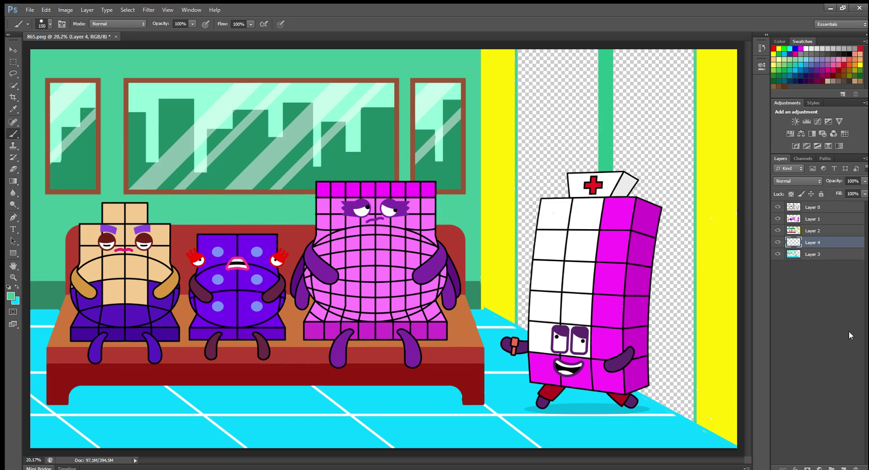
{"action": "left_click_drag", "start_coordinate": [842, 243], "coordinate": [843, 257]}
{"action": "left_click", "coordinate": [516, 190], "text": "alt"}
{"action": "mouse_move", "coordinate": [521, 52]}
{"action": "left_mouse_down"}
{"action": "mouse_move", "coordinate": [573, 54]}
{"action": "mouse_move", "coordinate": [571, 185]}
{"action": "mouse_move", "coordinate": [521, 326]}
{"action": "mouse_move", "coordinate": [525, 90]}
{"action": "mouse_move", "coordinate": [584, 172]}
{"action": "mouse_move", "coordinate": [533, 84]}
{"action": "mouse_move", "coordinate": [543, 206]}
{"action": "mouse_move", "coordinate": [552, 202]}
{"action": "mouse_move", "coordinate": [559, 110]}
{"action": "left_mouse_up"}
{"action": "key", "text": "]"}
{"action": "mouse_move", "coordinate": [622, 58]}
{"action": "left_mouse_down"}
{"action": "mouse_move", "coordinate": [696, 97]}
{"action": "mouse_move", "coordinate": [678, 285]}
{"action": "mouse_move", "coordinate": [692, 341]}
{"action": "mouse_move", "coordinate": [651, 396]}
{"action": "mouse_move", "coordinate": [669, 233]}
{"action": "mouse_move", "coordinate": [619, 79]}
{"action": "mouse_move", "coordinate": [670, 194]}
{"action": "mouse_move", "coordinate": [644, 173]}
{"action": "mouse_move", "coordinate": [629, 179]}
{"action": "left_mouse_up"}
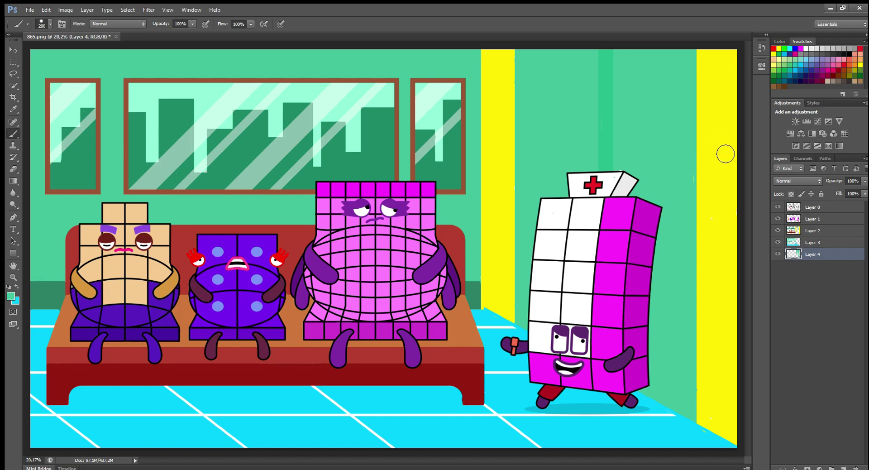
{"action": "key", "text": "alt+period"}
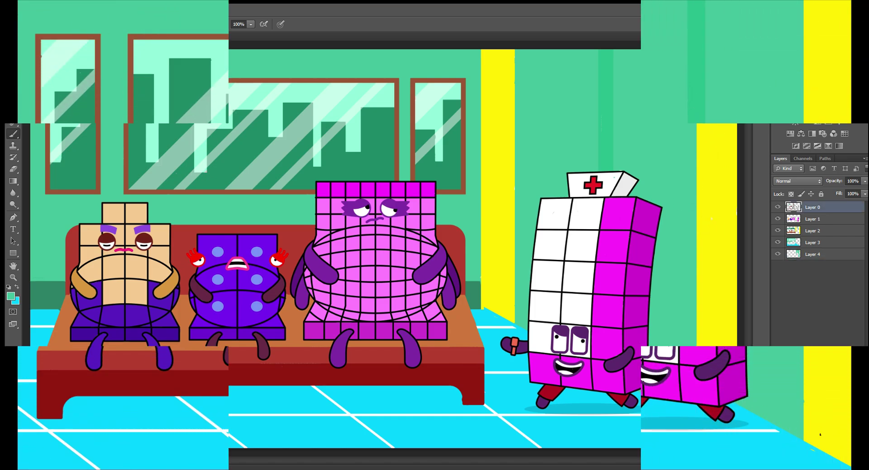